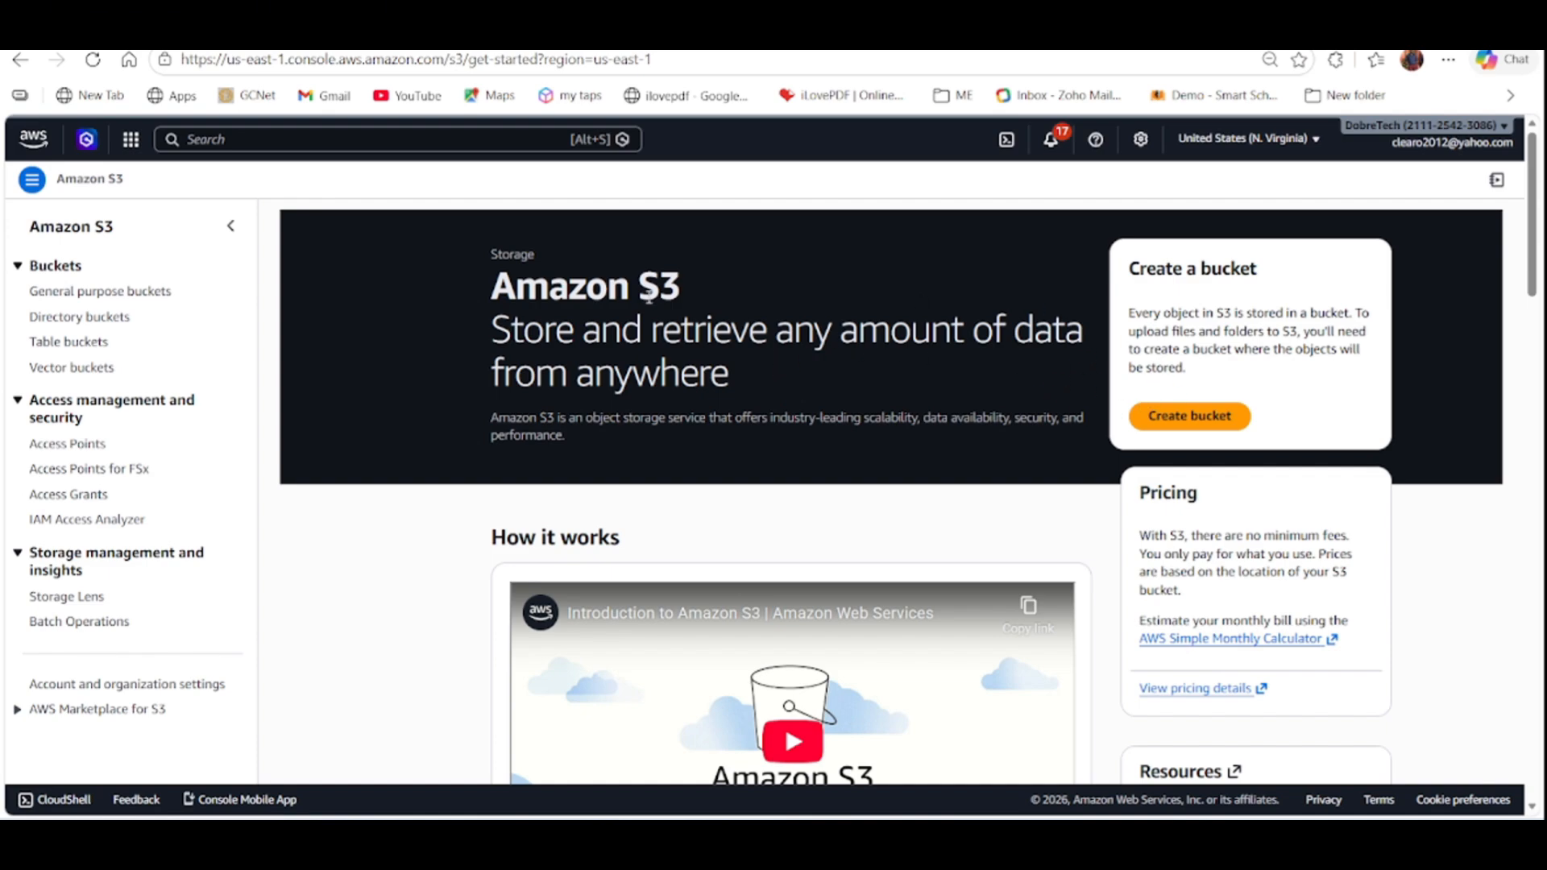
# Start creating a new S3 bucket from the Amazon S3 start page.
pyautogui.click(223, 143)
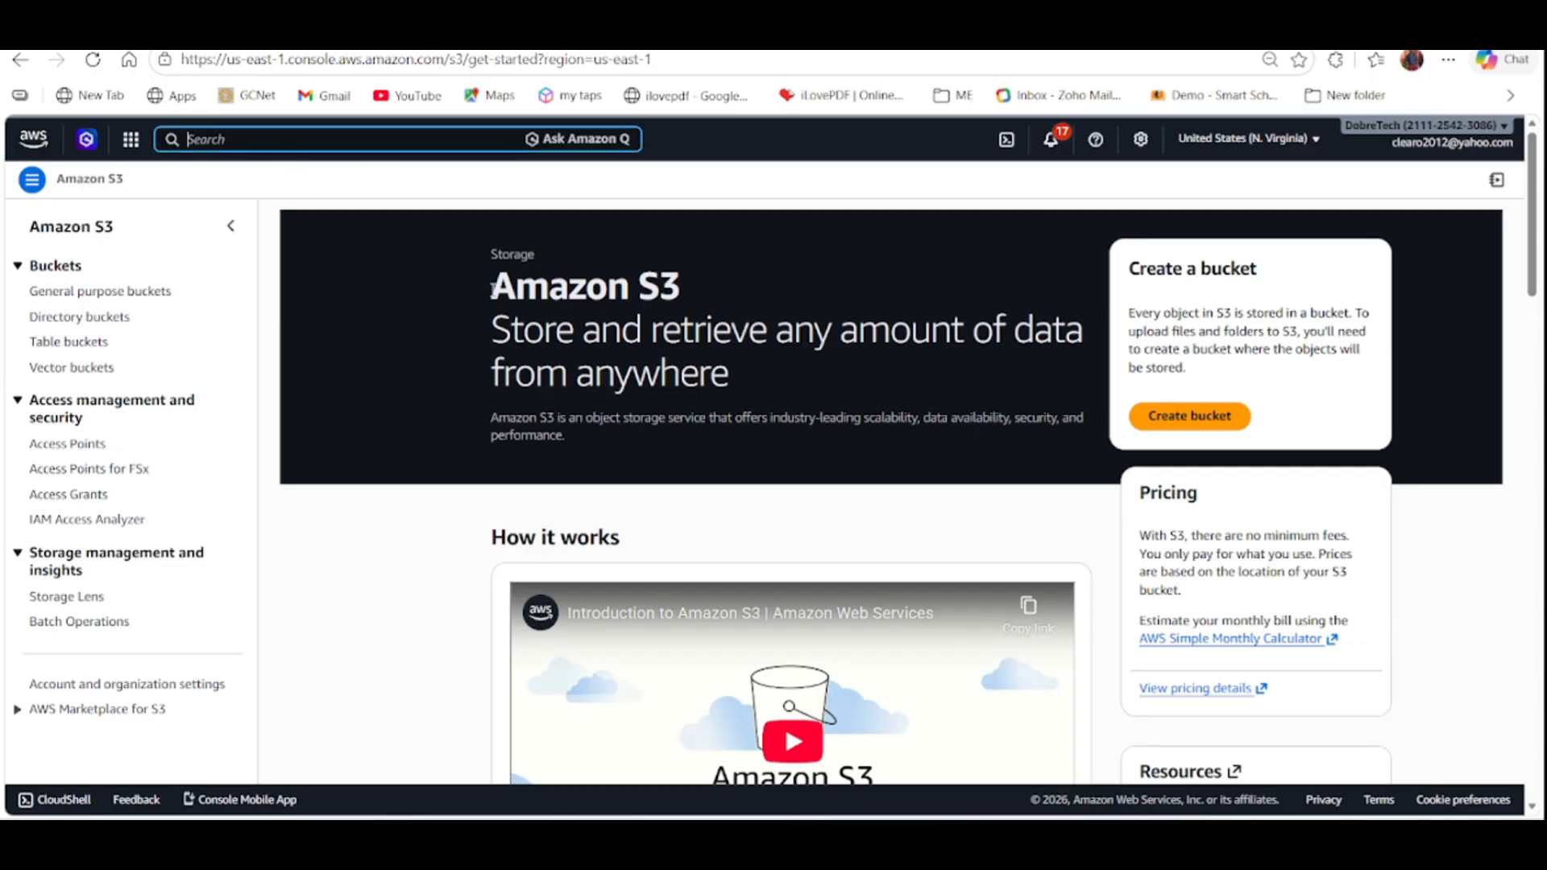
pyautogui.click(683, 182)
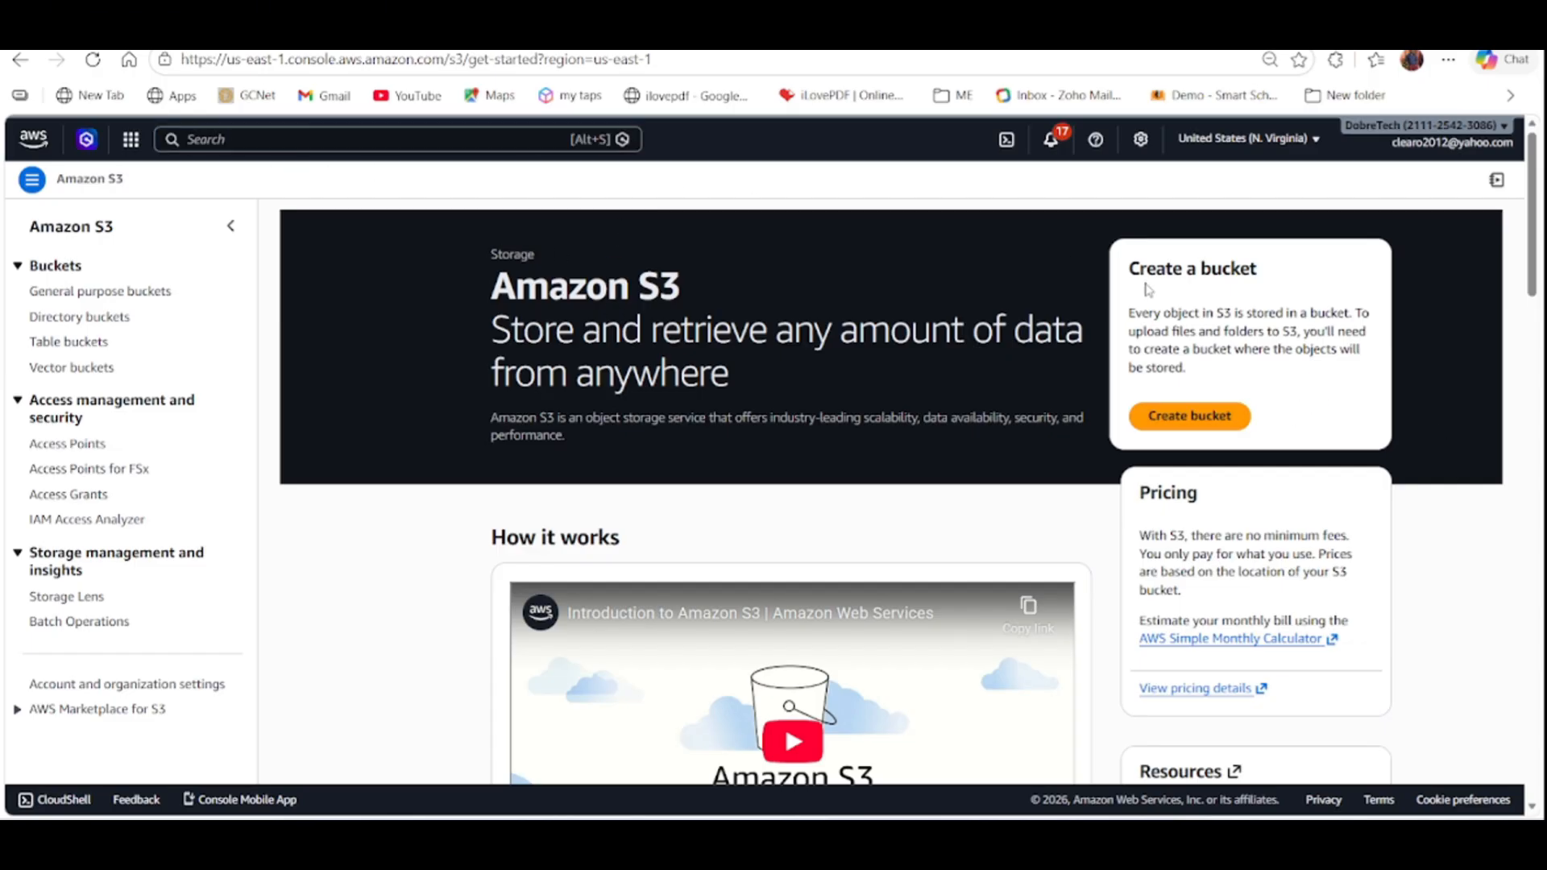
pyautogui.click(1180, 417)
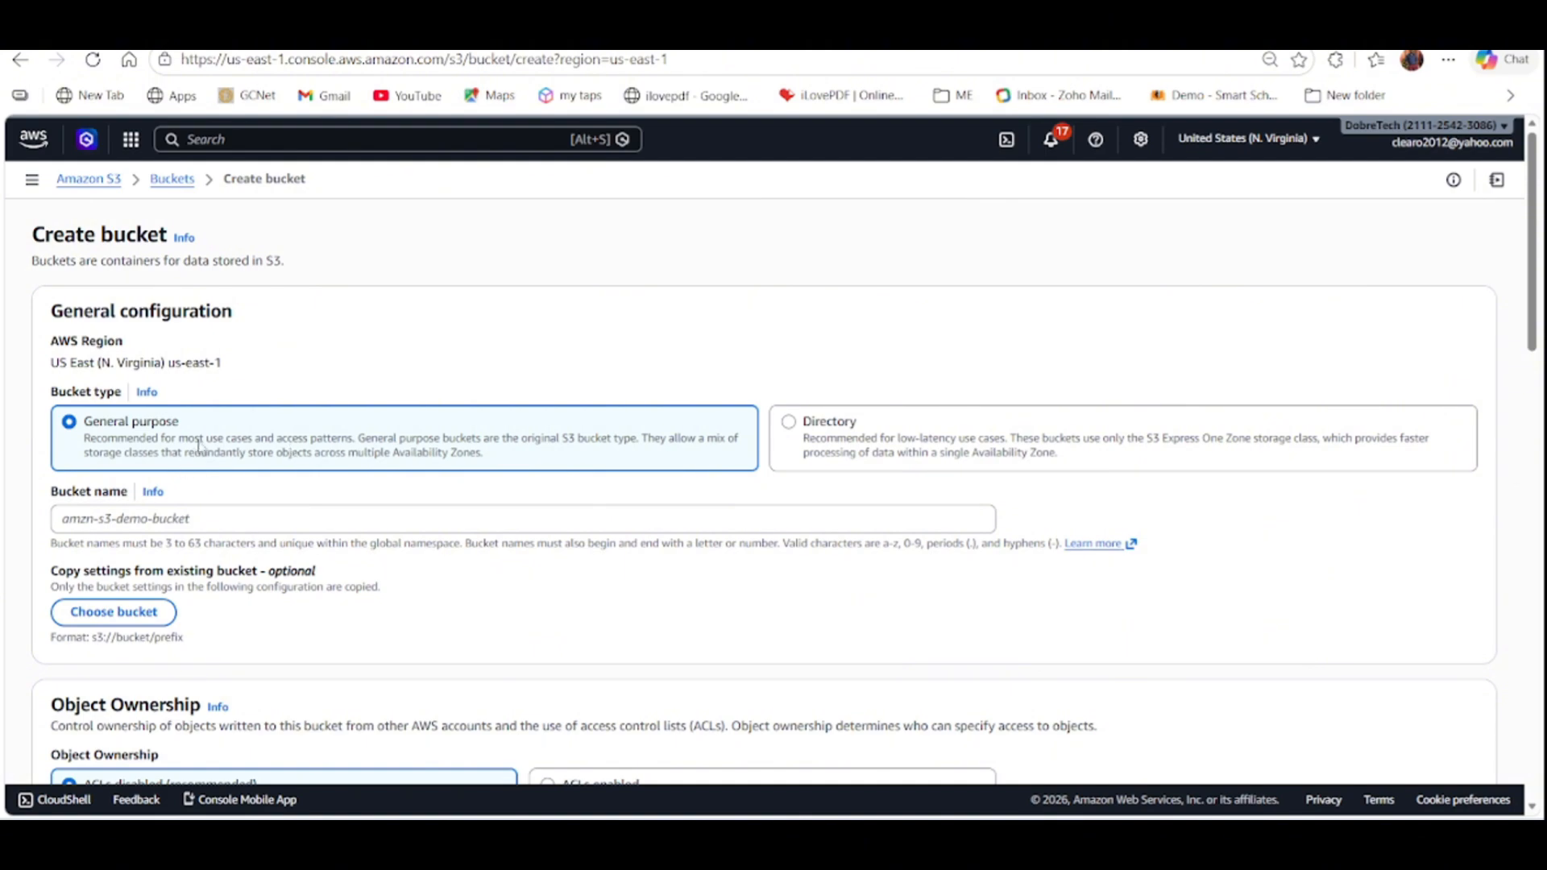
# Name the general purpose bucket test-s3-bucket-001 in the US East (N. Virginia) region.
pyautogui.click(191, 520)
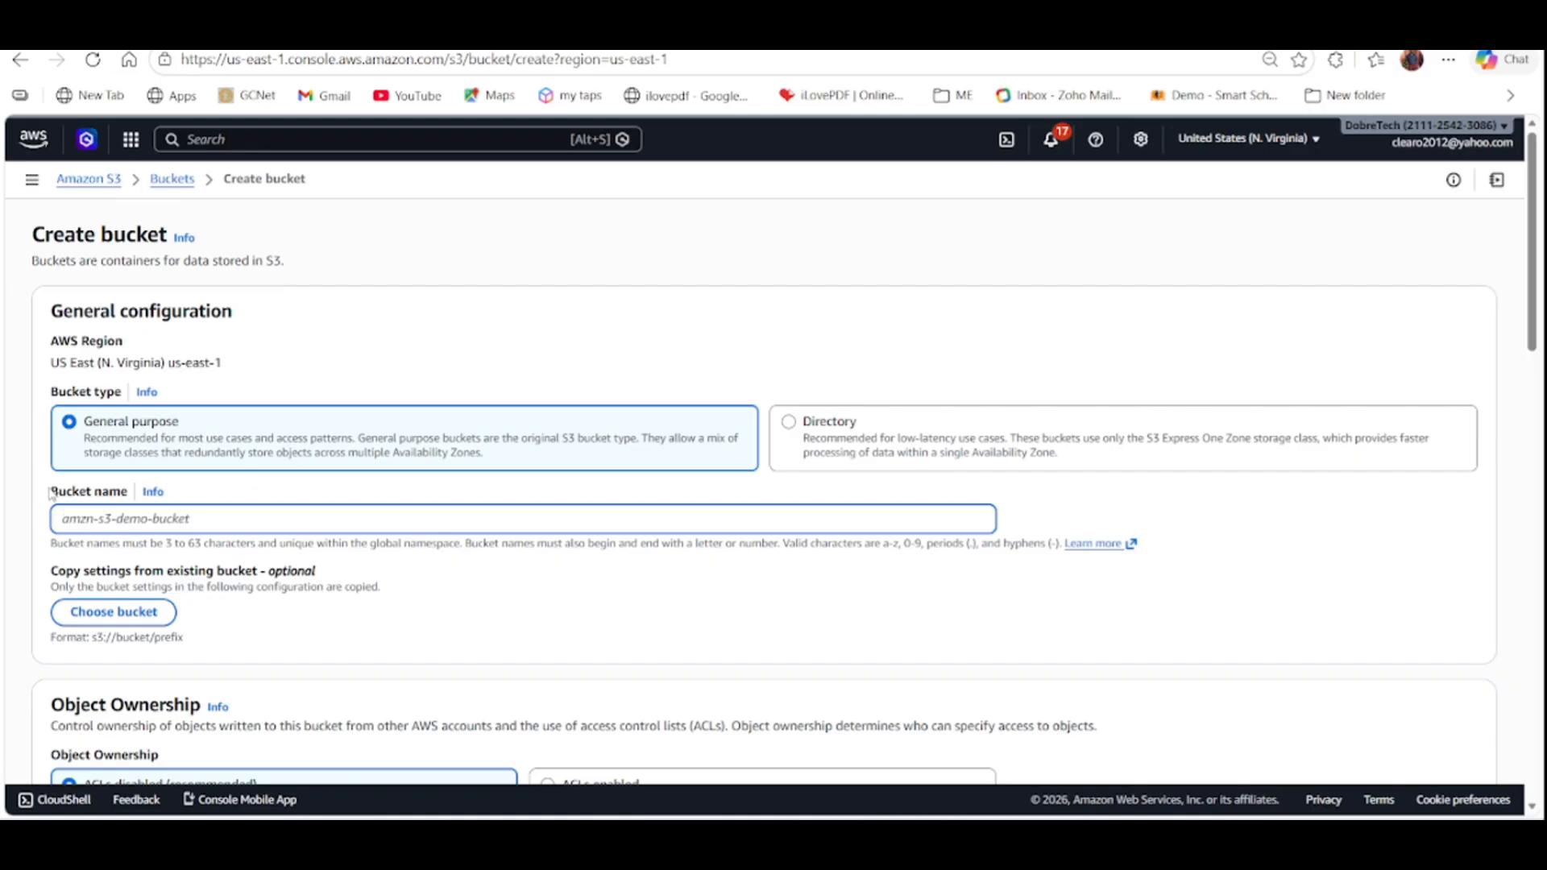
pyautogui.moveTo(49, 491); pyautogui.dragTo(126, 493)
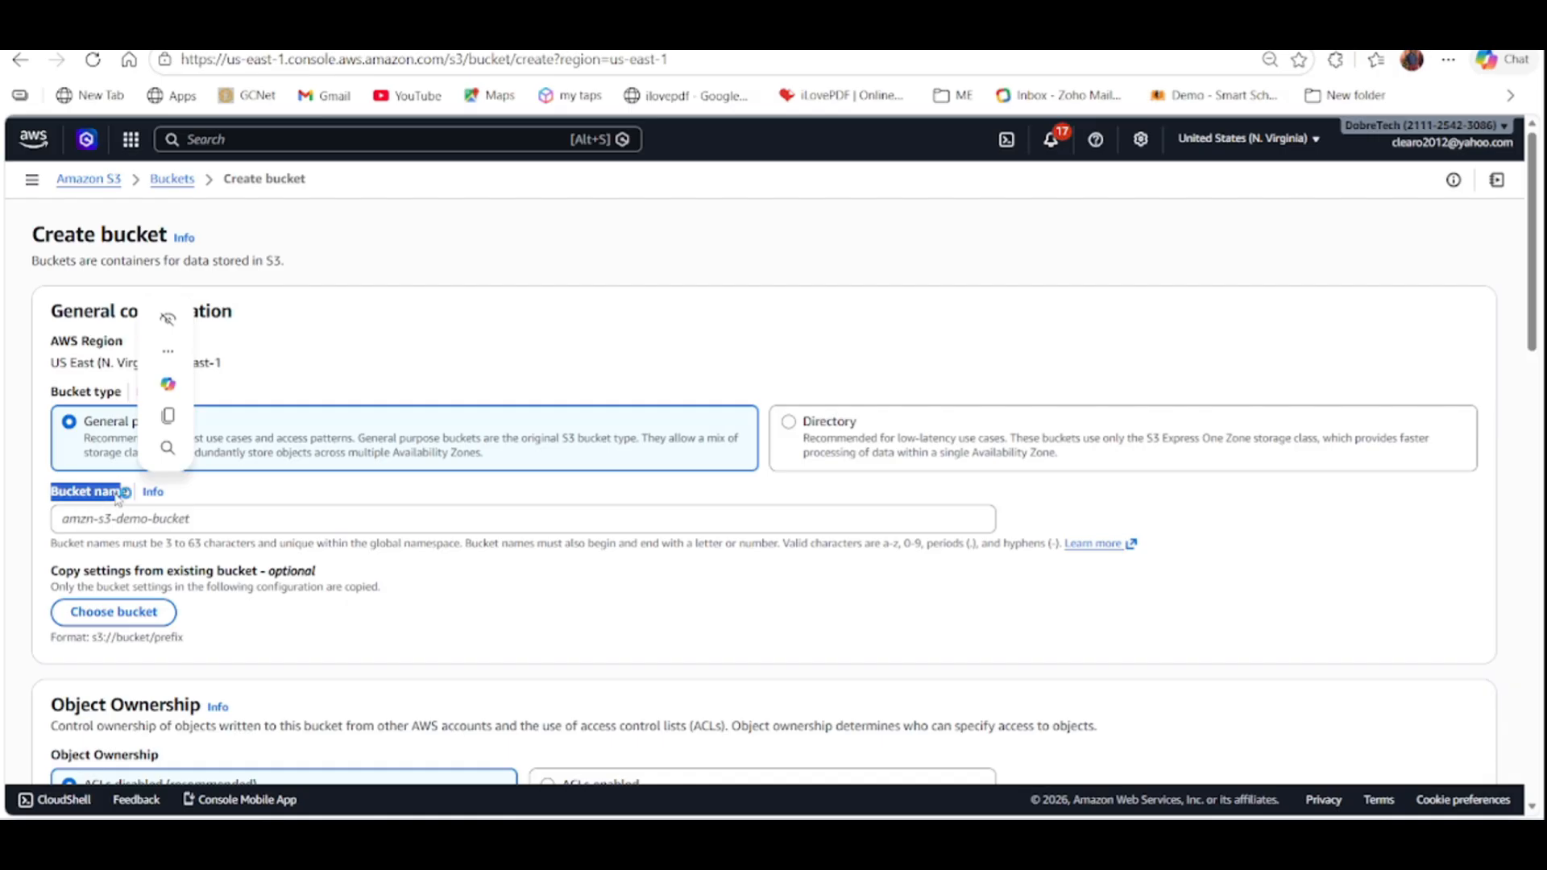
pyautogui.click(112, 520)
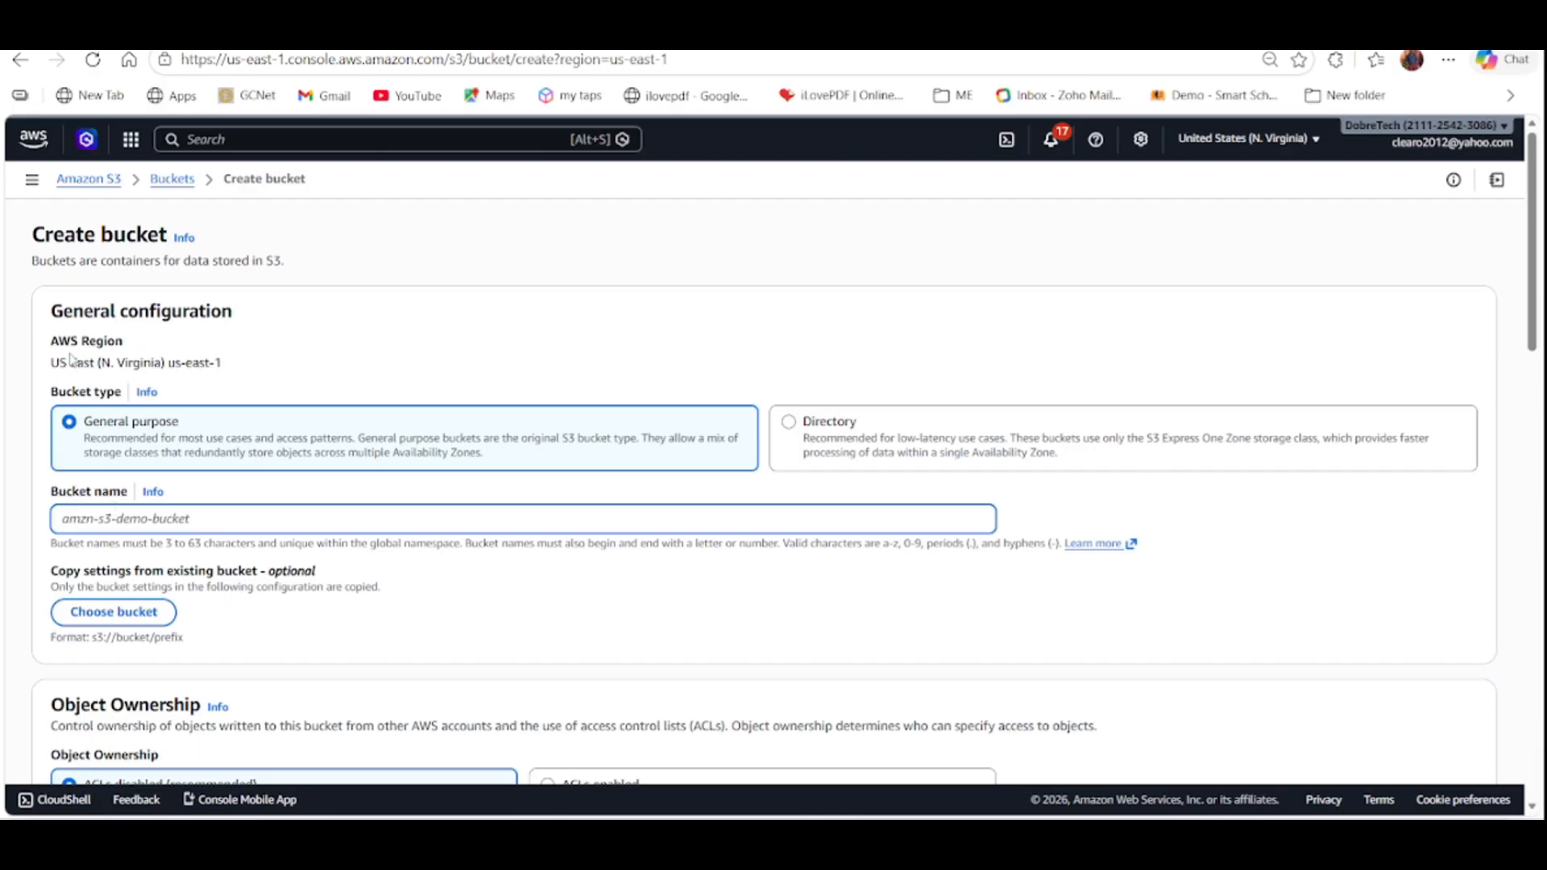
pyautogui.moveTo(52, 363); pyautogui.dragTo(230, 364)
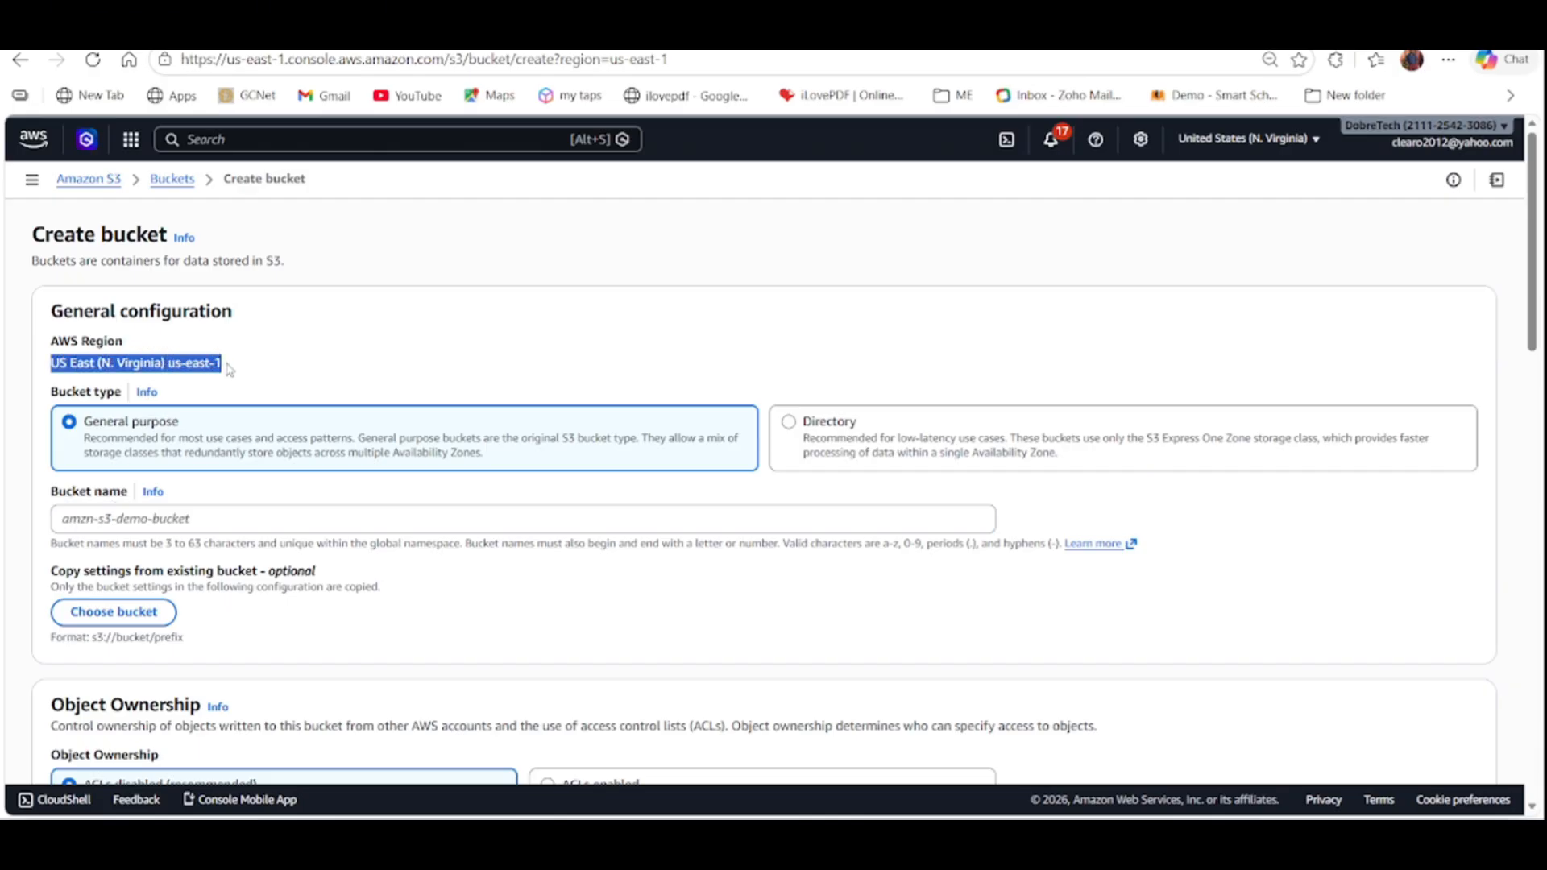
pyautogui.click(97, 520)
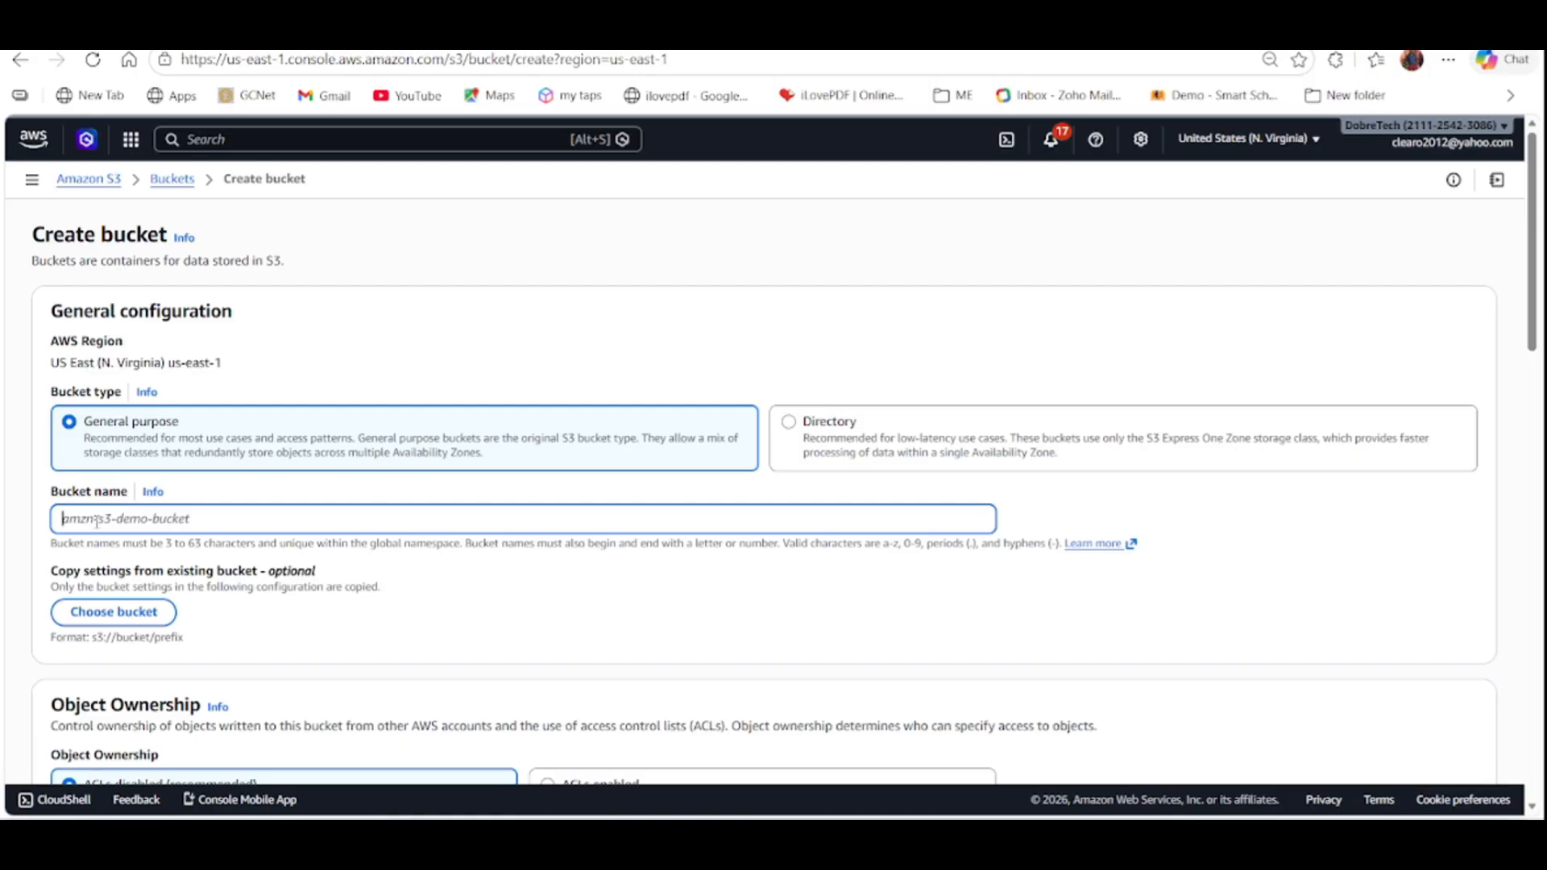
pyautogui.write('test-s3-bucket-')
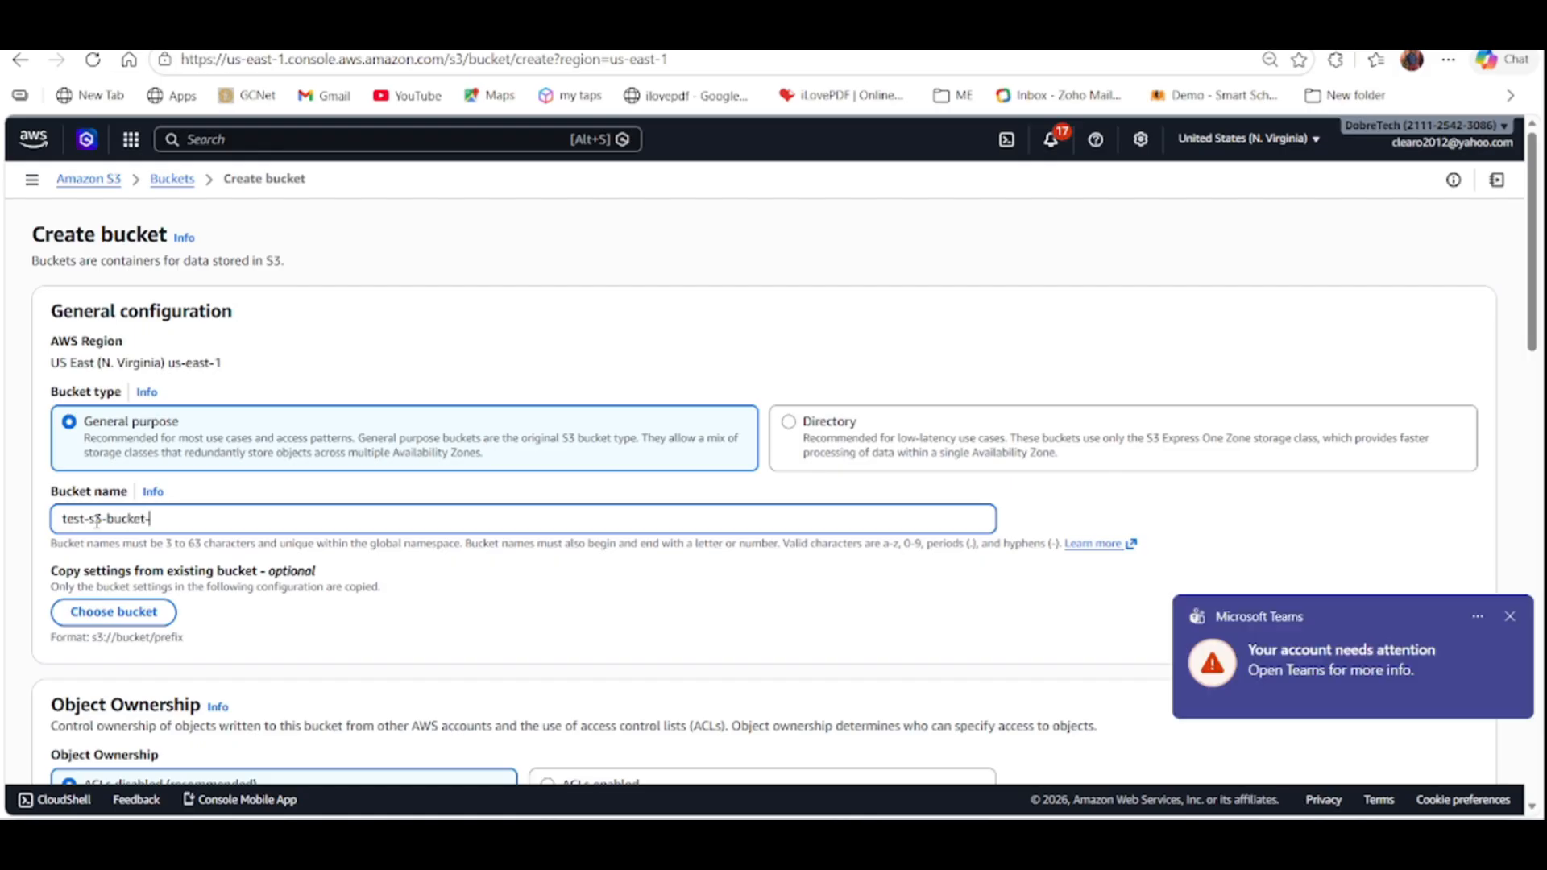
pyautogui.write('001')
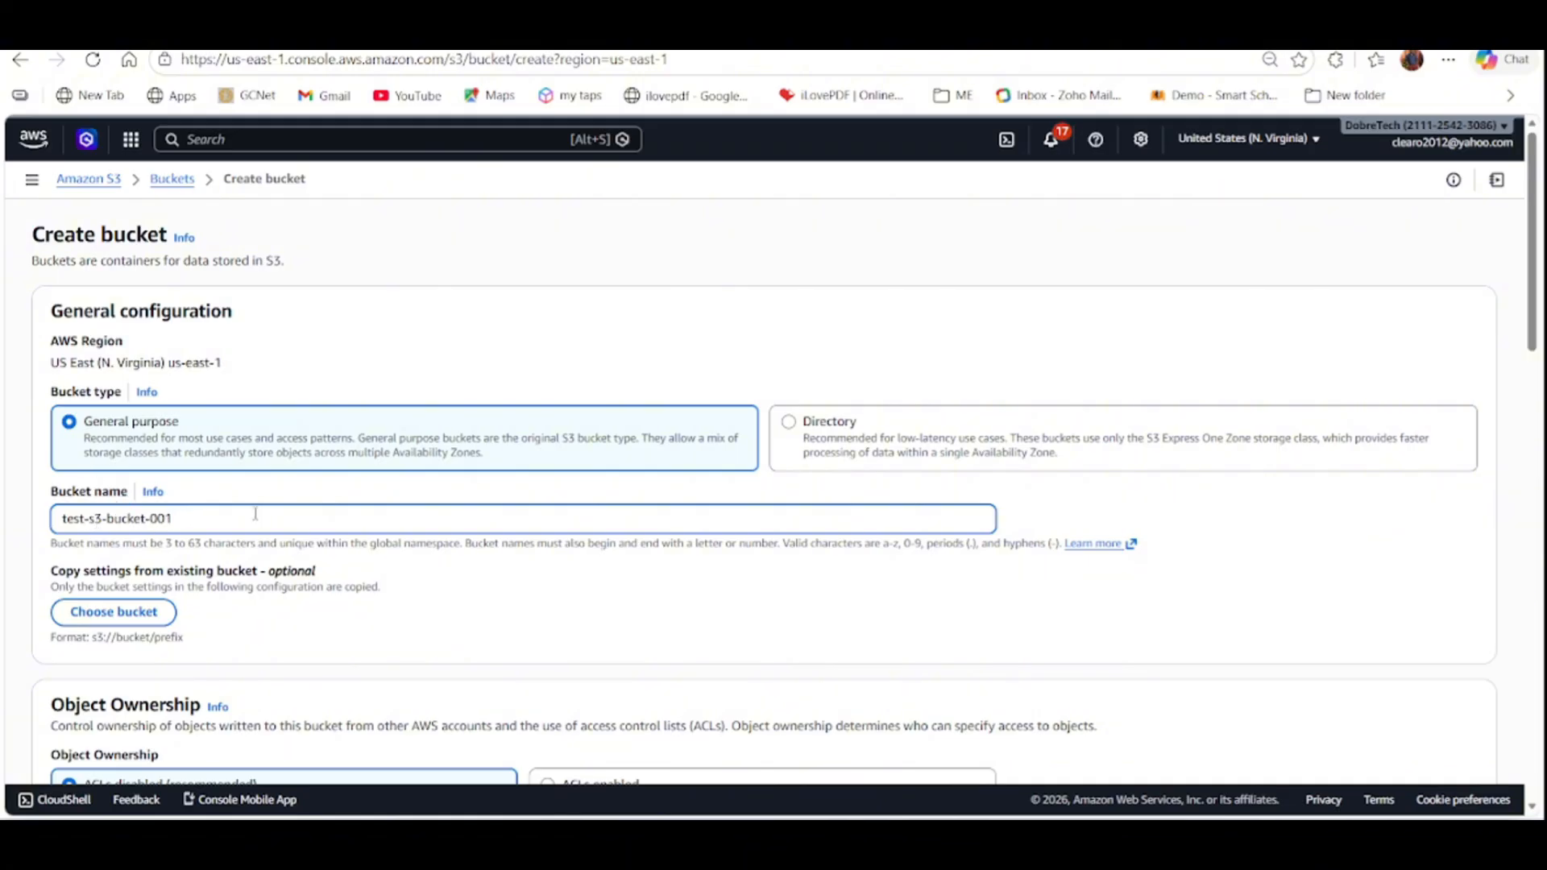
# Try to create the bucket with ACLs disabled, all public access blocked and the default settings.
pyautogui.scroll(-1, 490, 542)
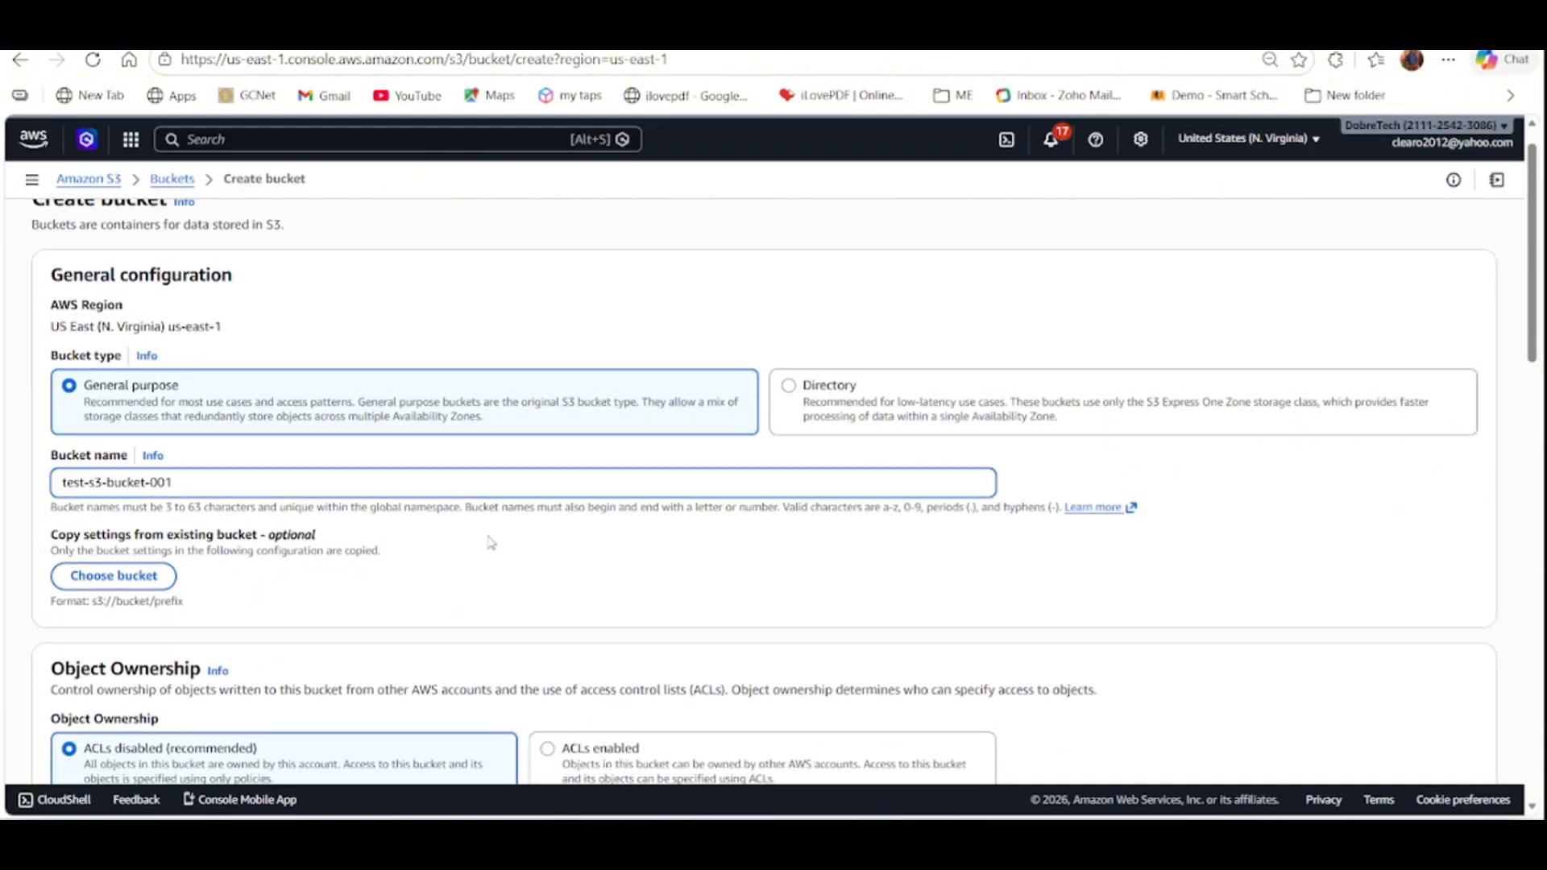
pyautogui.moveTo(1529, 304); pyautogui.dragTo(1512, 352)
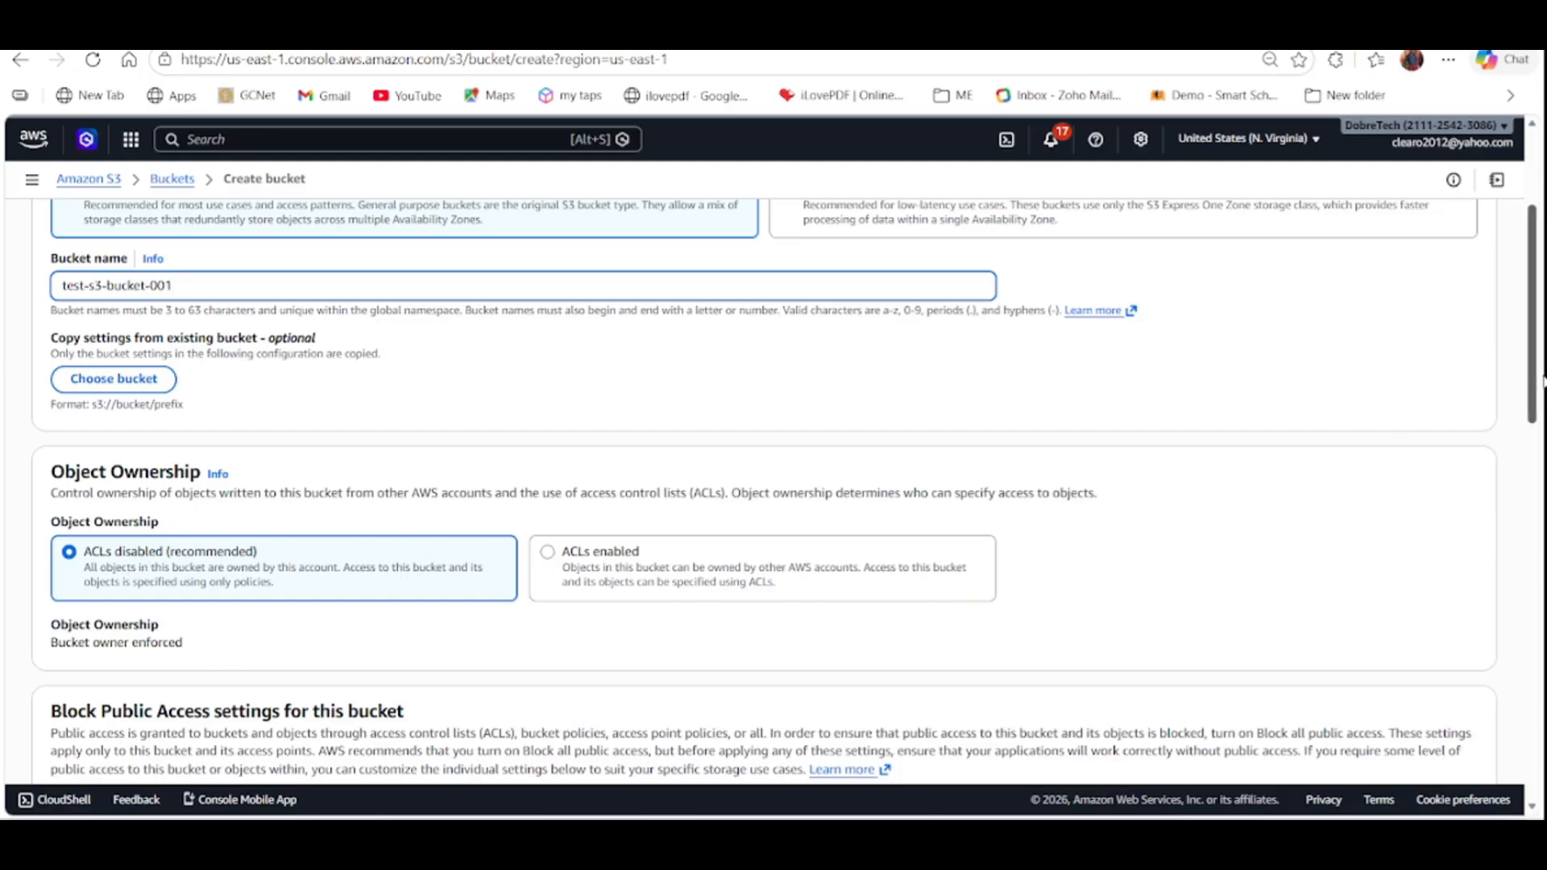
pyautogui.moveTo(1531, 372); pyautogui.dragTo(1509, 473)
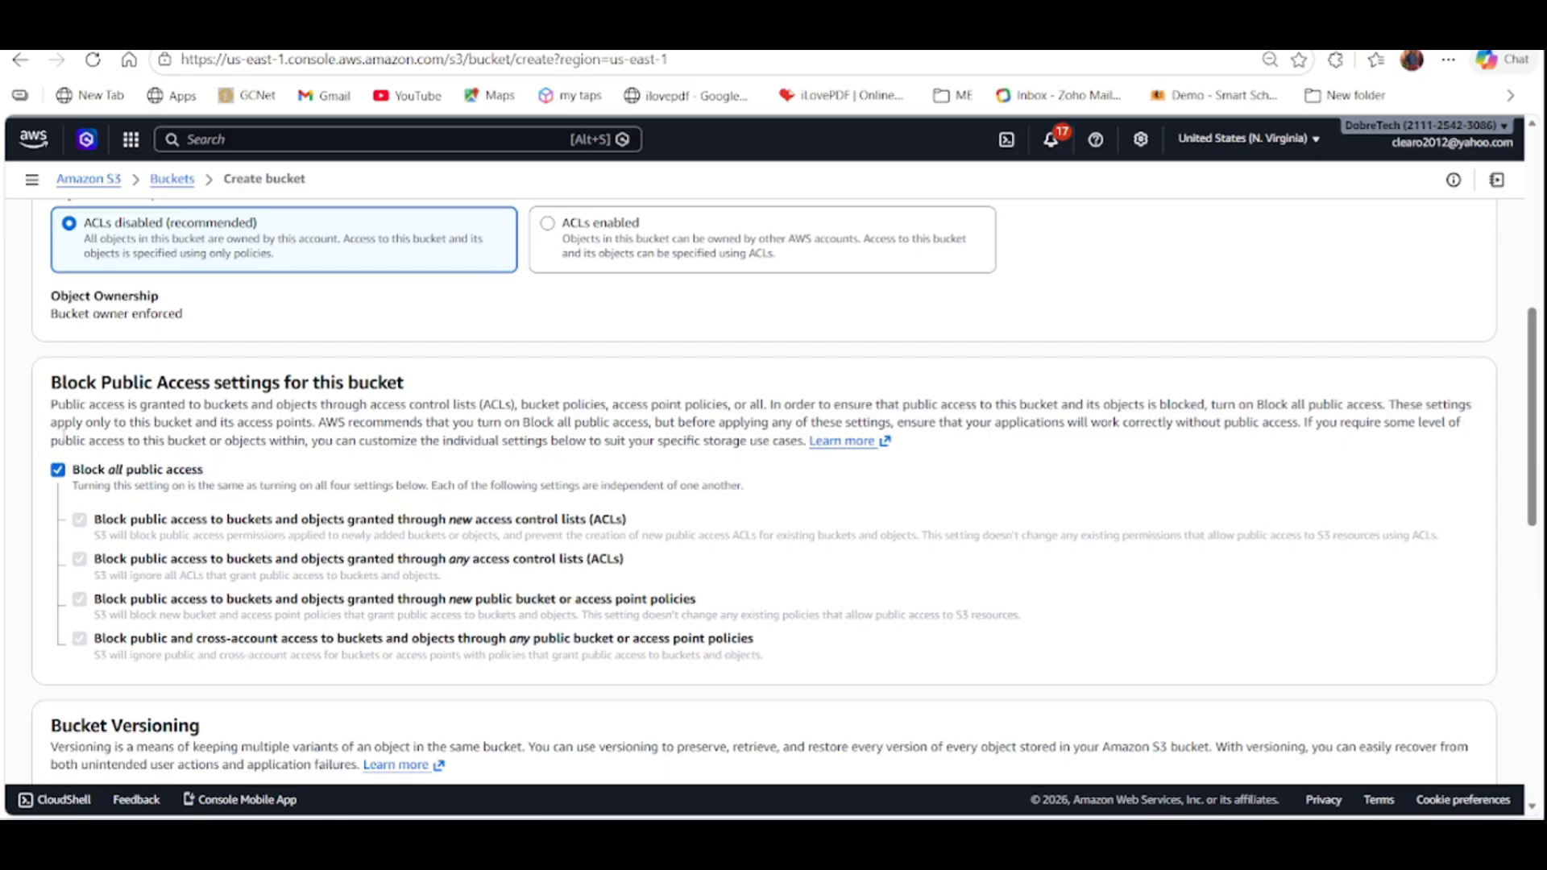
pyautogui.click(58, 471)
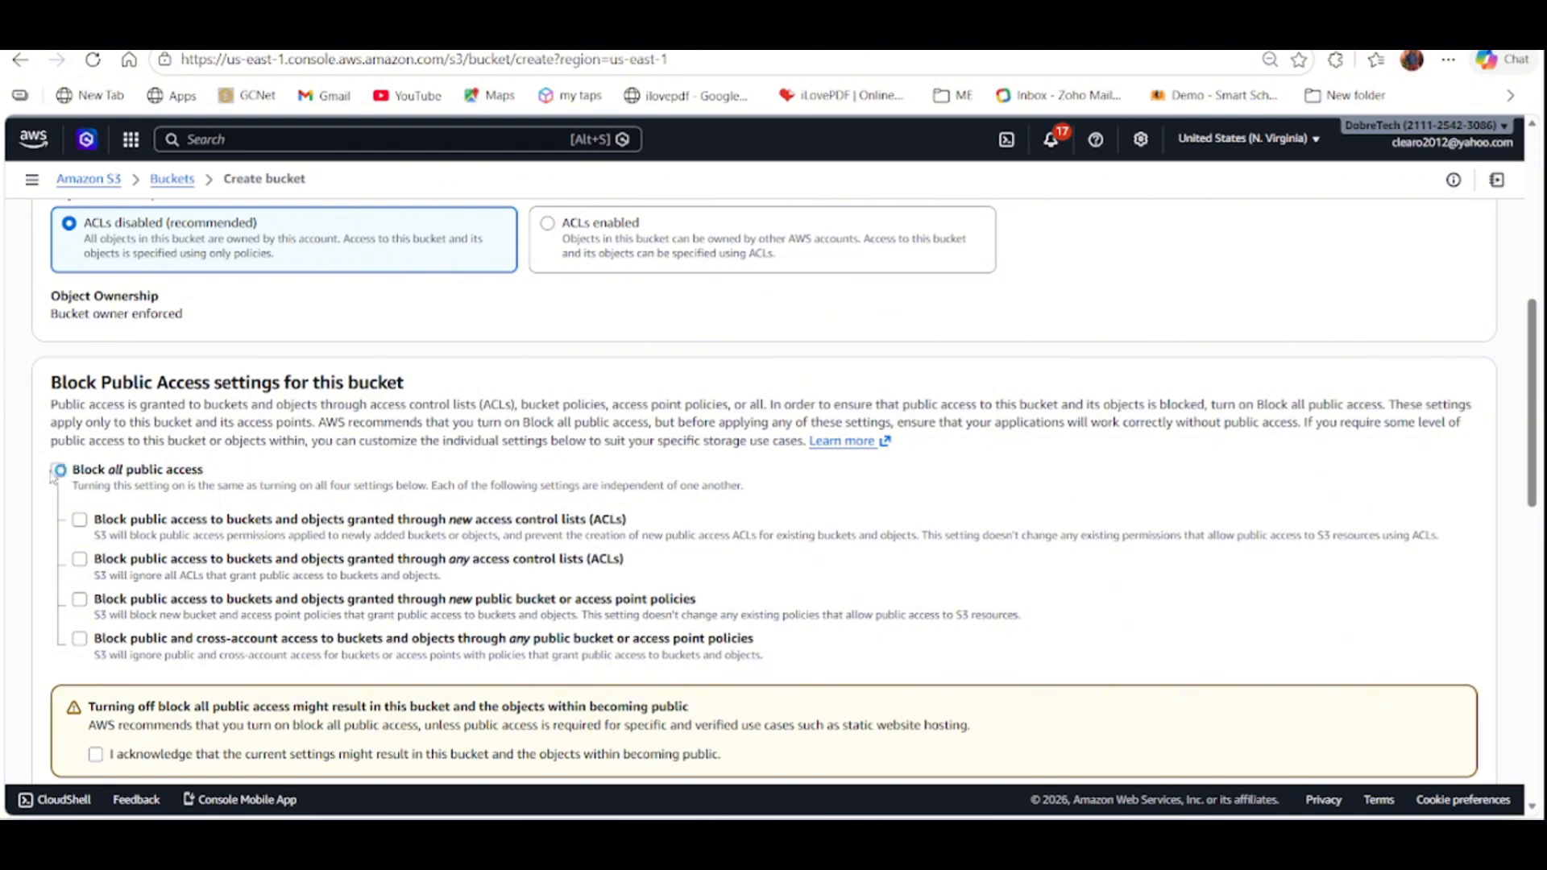
pyautogui.click(57, 470)
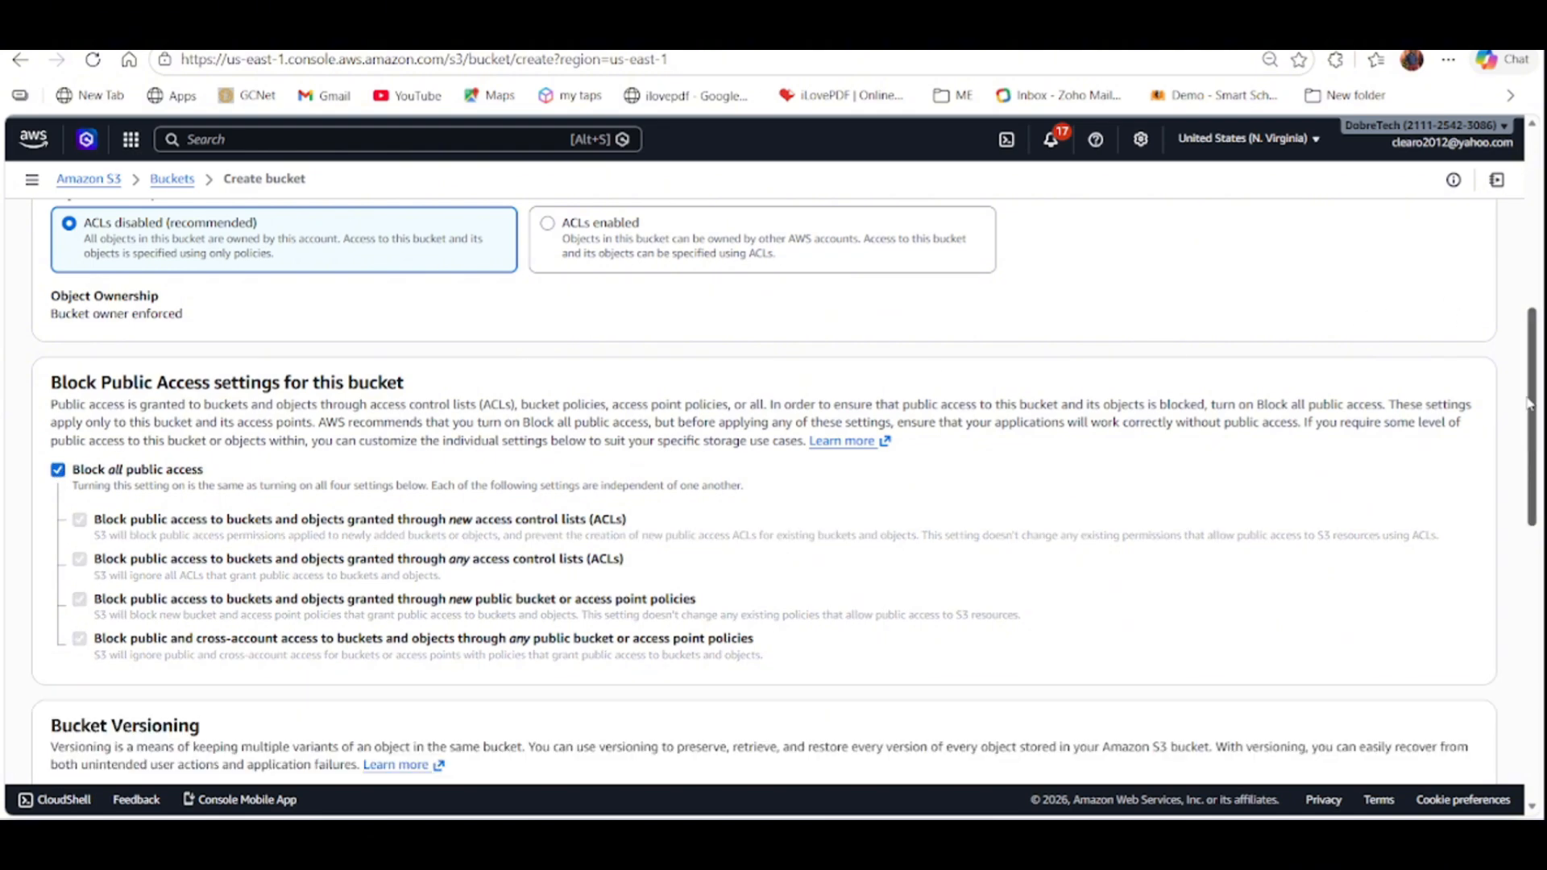
pyautogui.scroll(-4, 1451, 403)
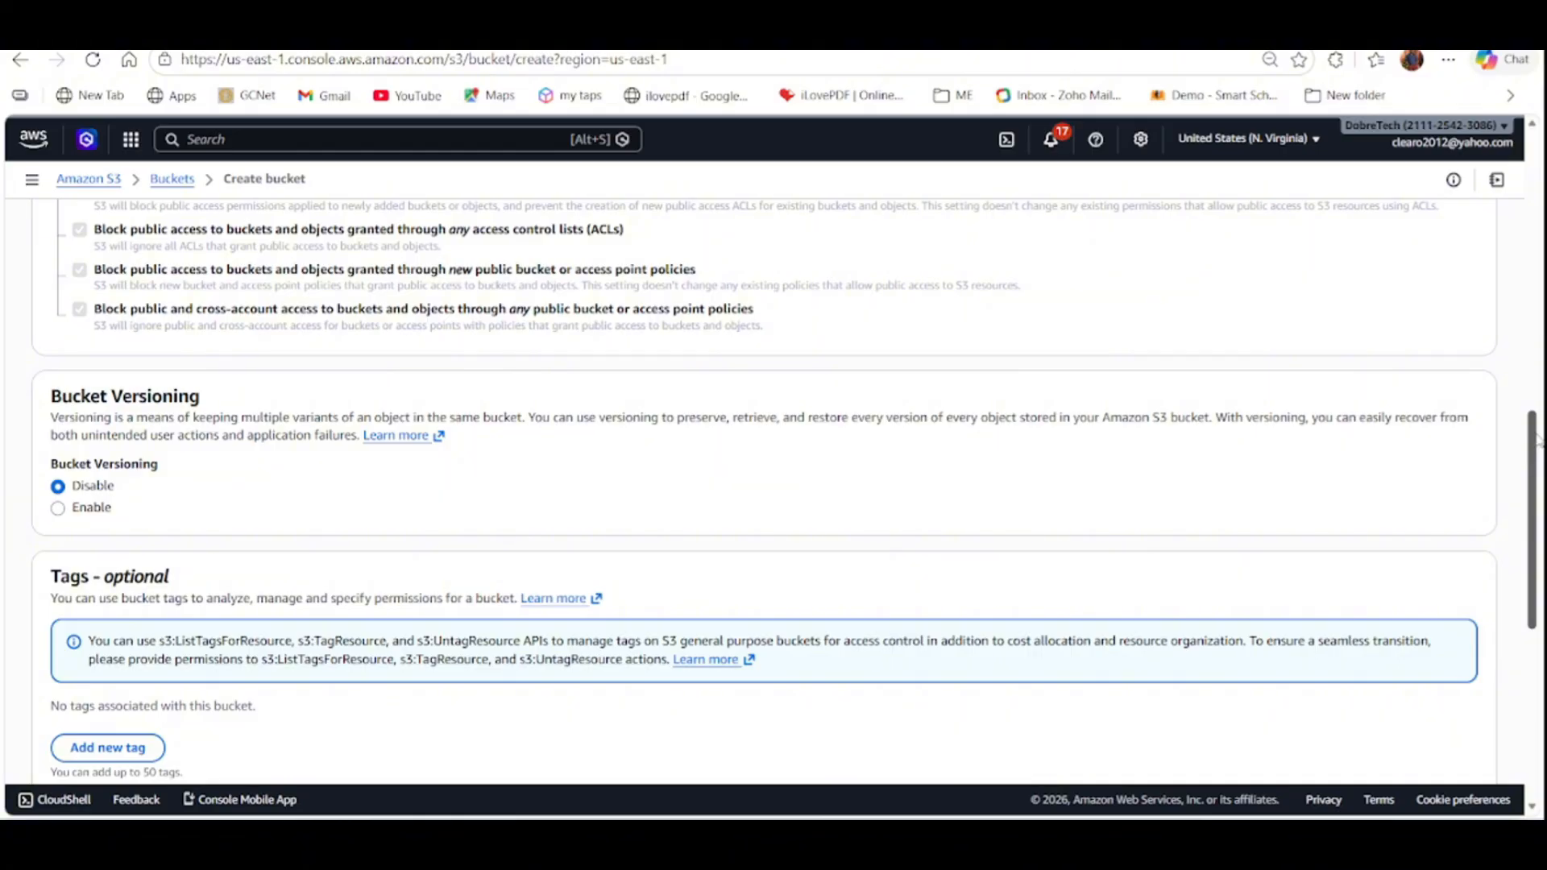
pyautogui.moveTo(1537, 439); pyautogui.dragTo(1522, 613)
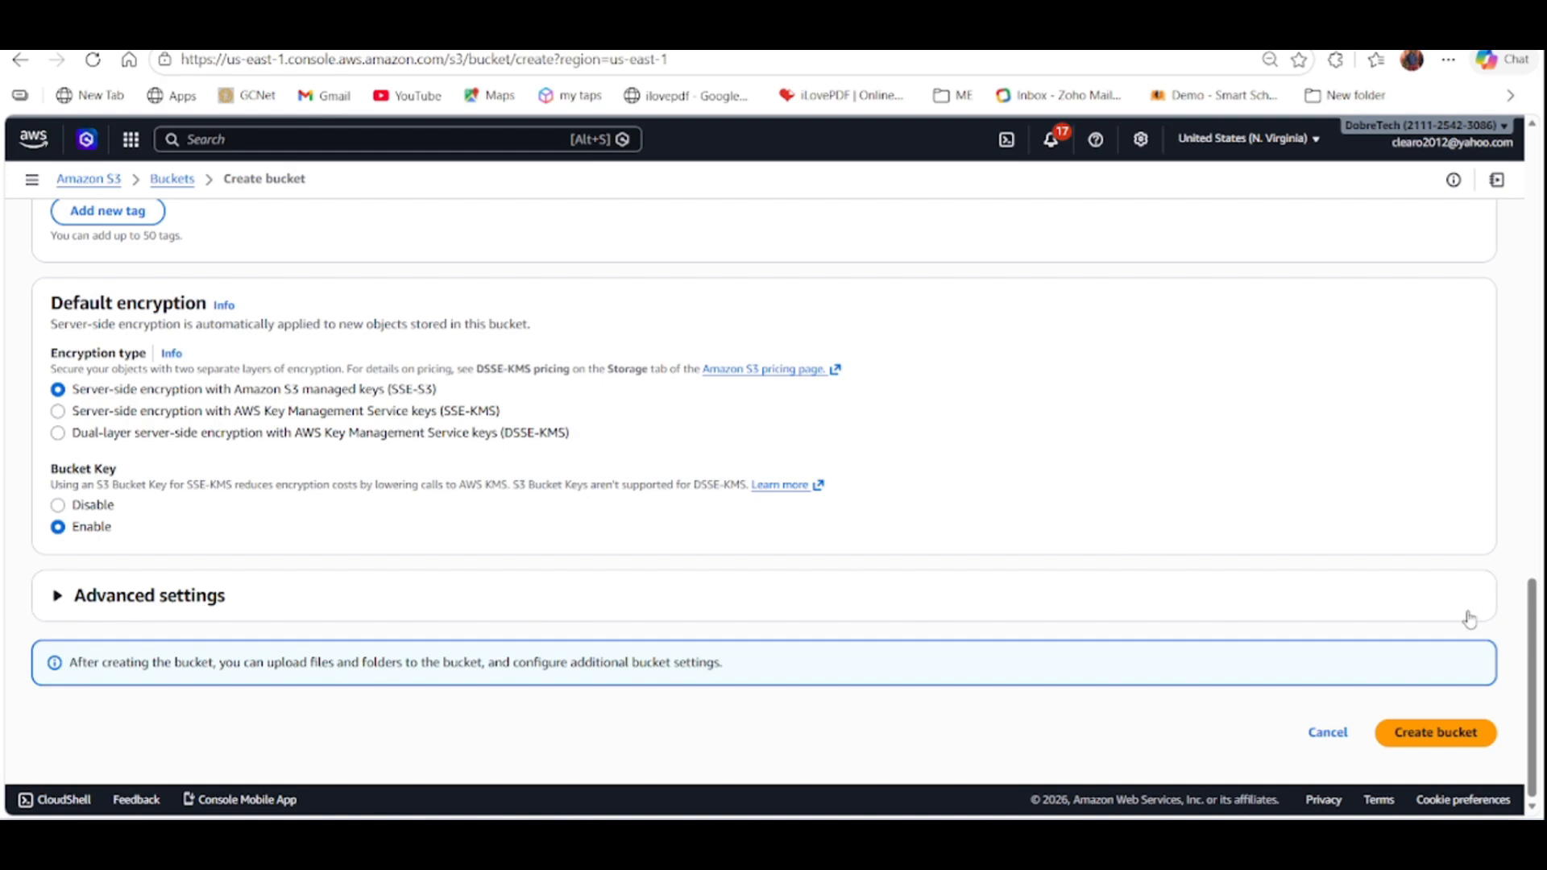
pyautogui.click(1434, 733)
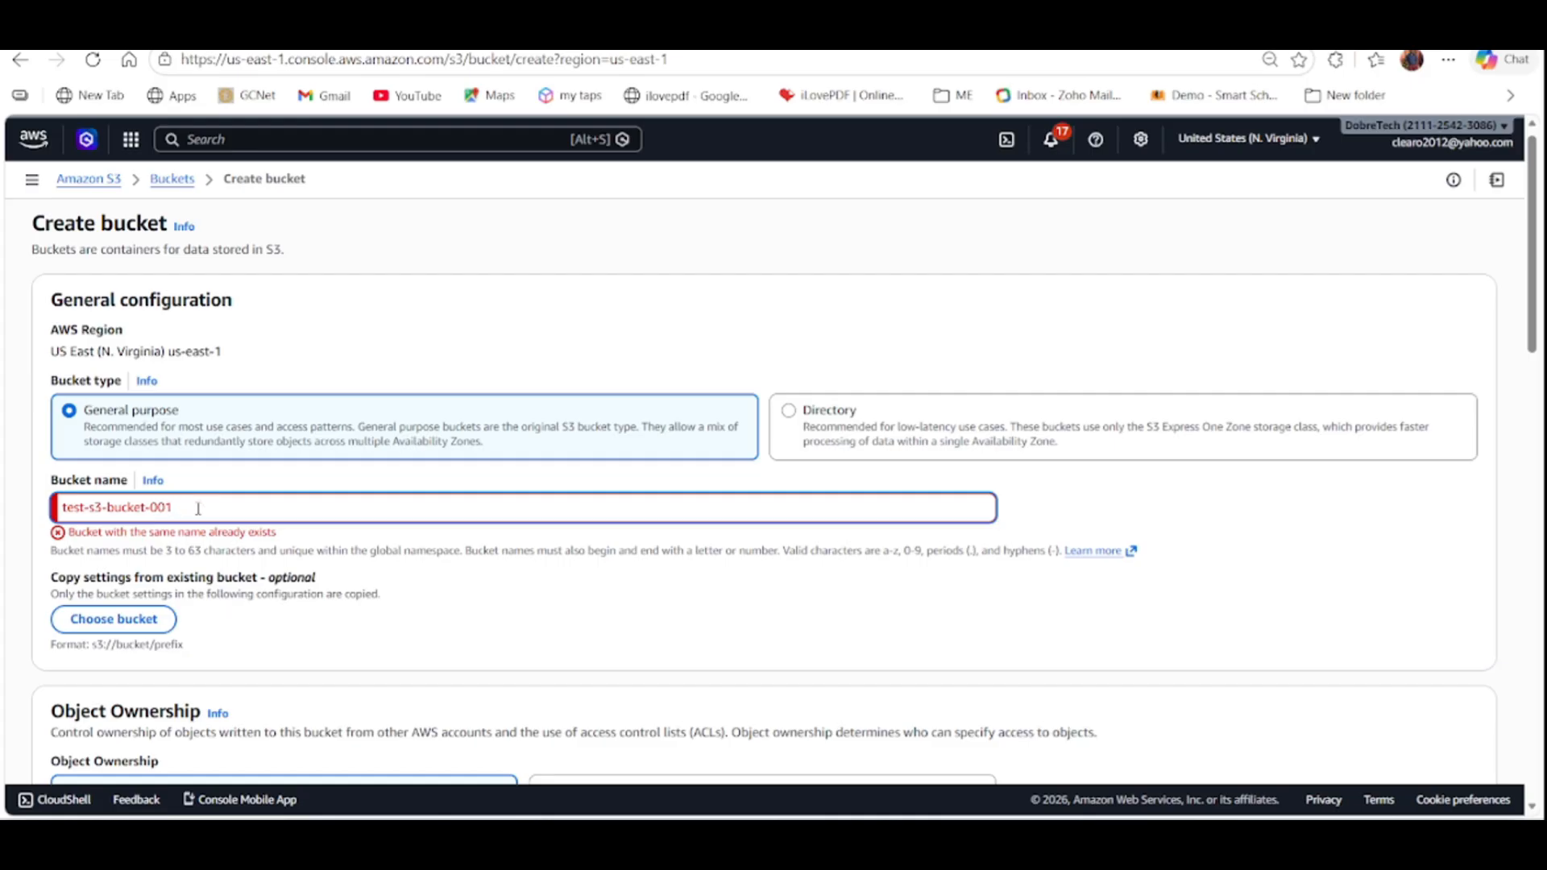
# Change the bucket name to test-s3-bucket-clear-001 and create the bucket.
pyautogui.click(150, 506)
pyautogui.write('cl')
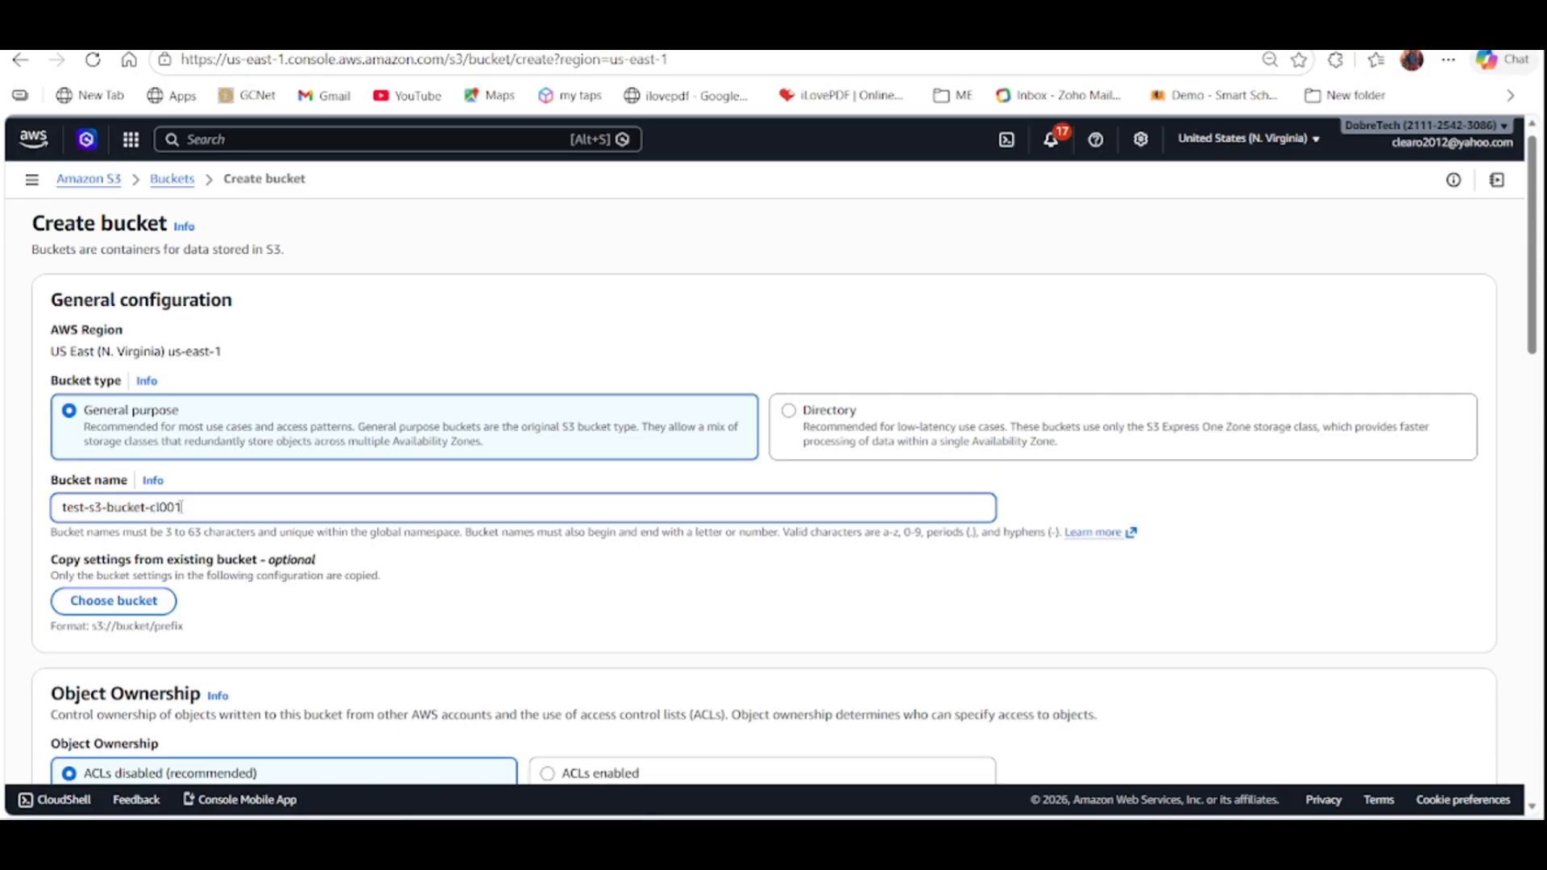
pyautogui.write('ear-')
pyautogui.moveTo(1533, 259); pyautogui.dragTo(1531, 709)
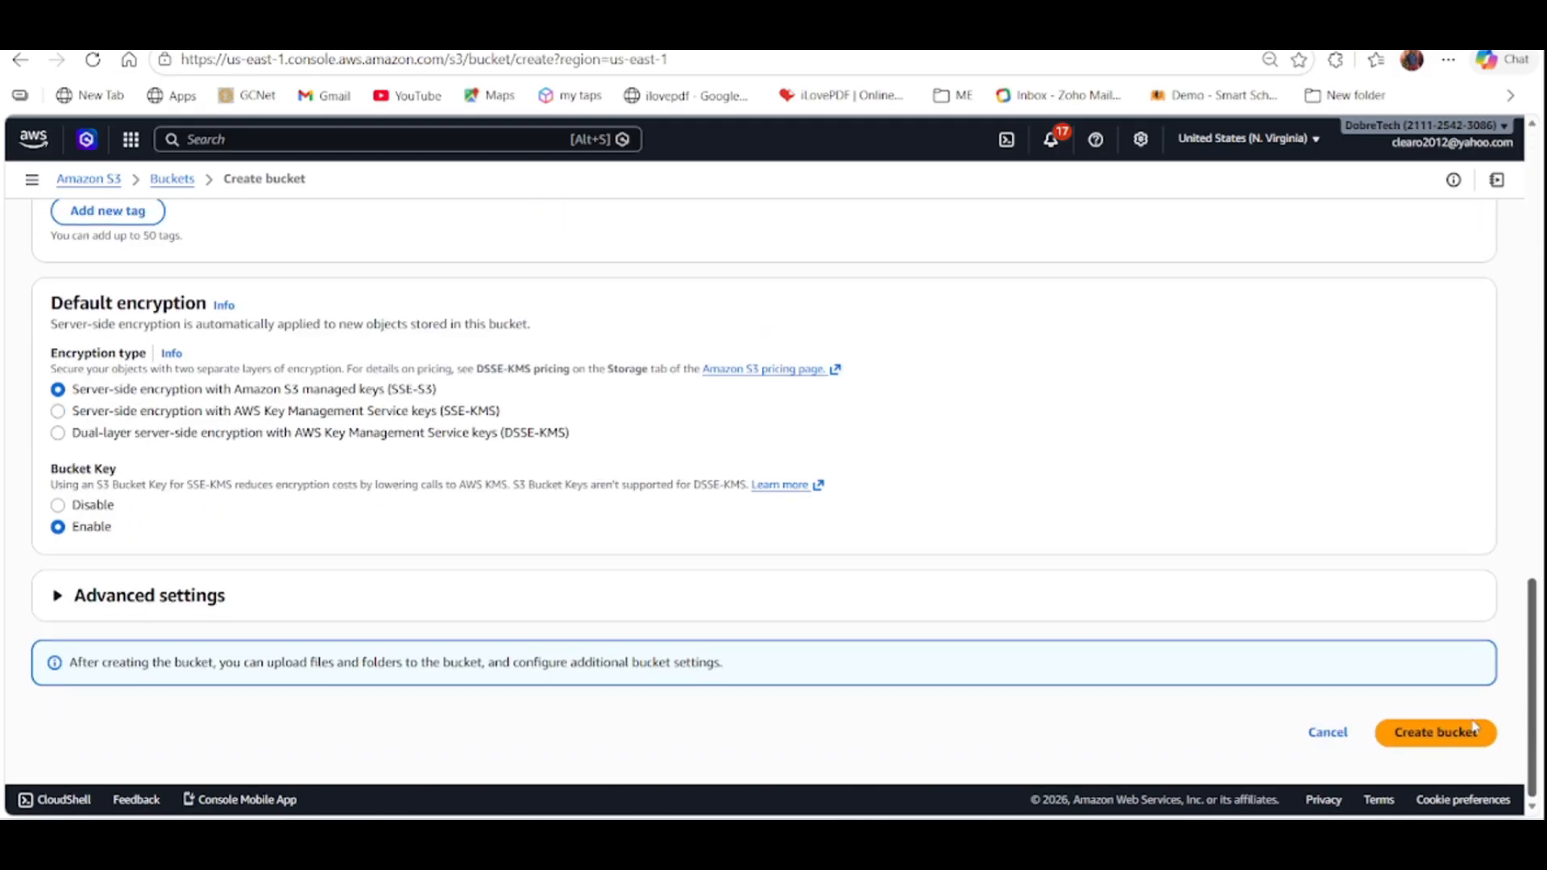
pyautogui.click(1474, 729)
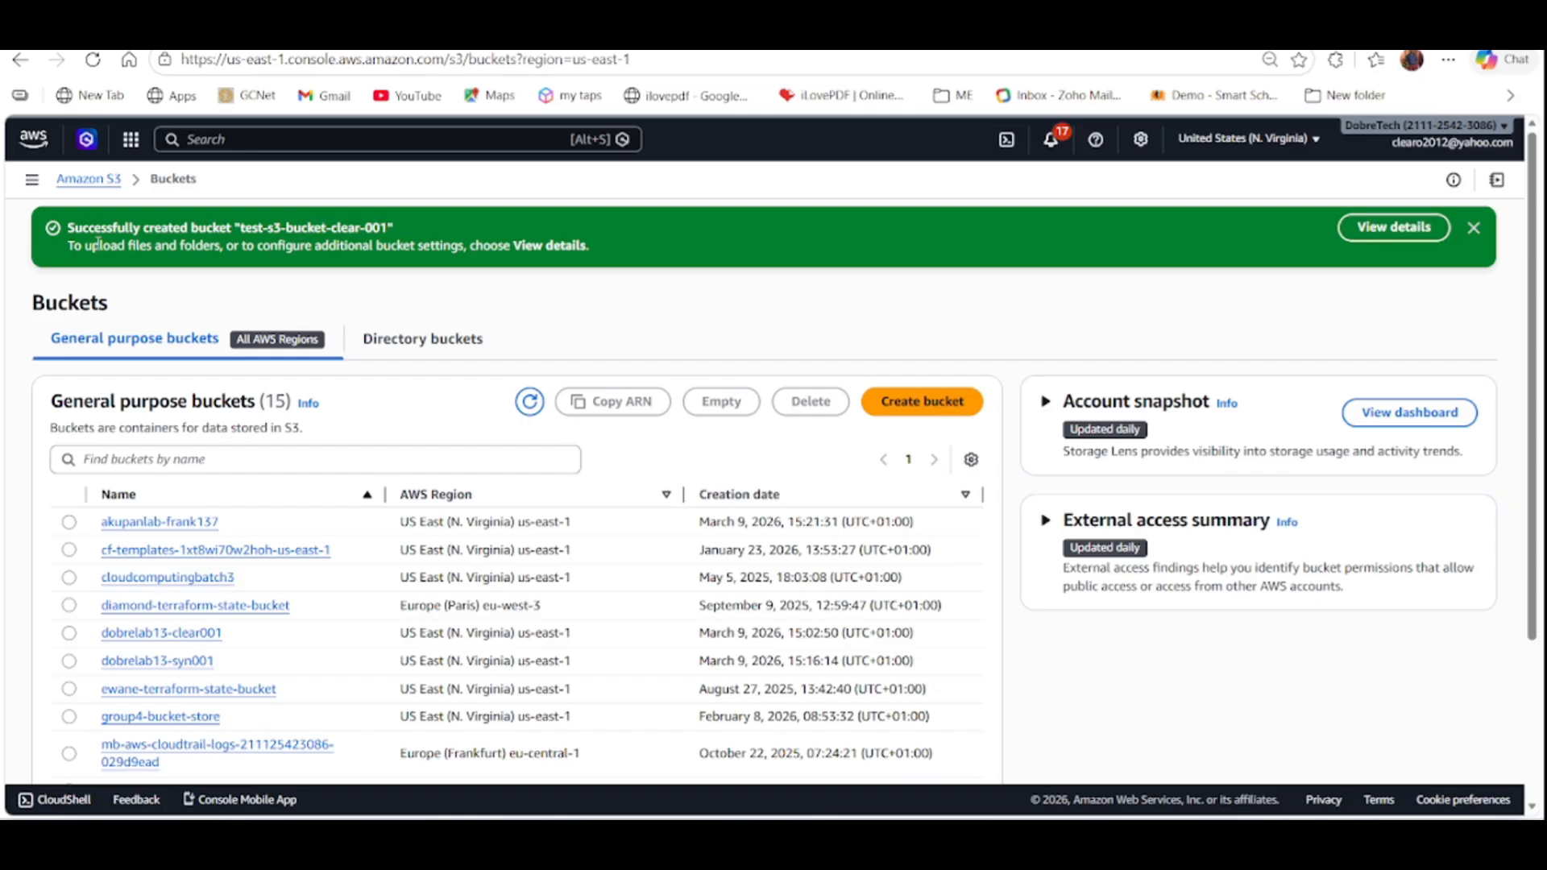
# Open the new bucket's details and view its Metadata and Properties tabs.
pyautogui.moveTo(66, 228); pyautogui.dragTo(391, 228)
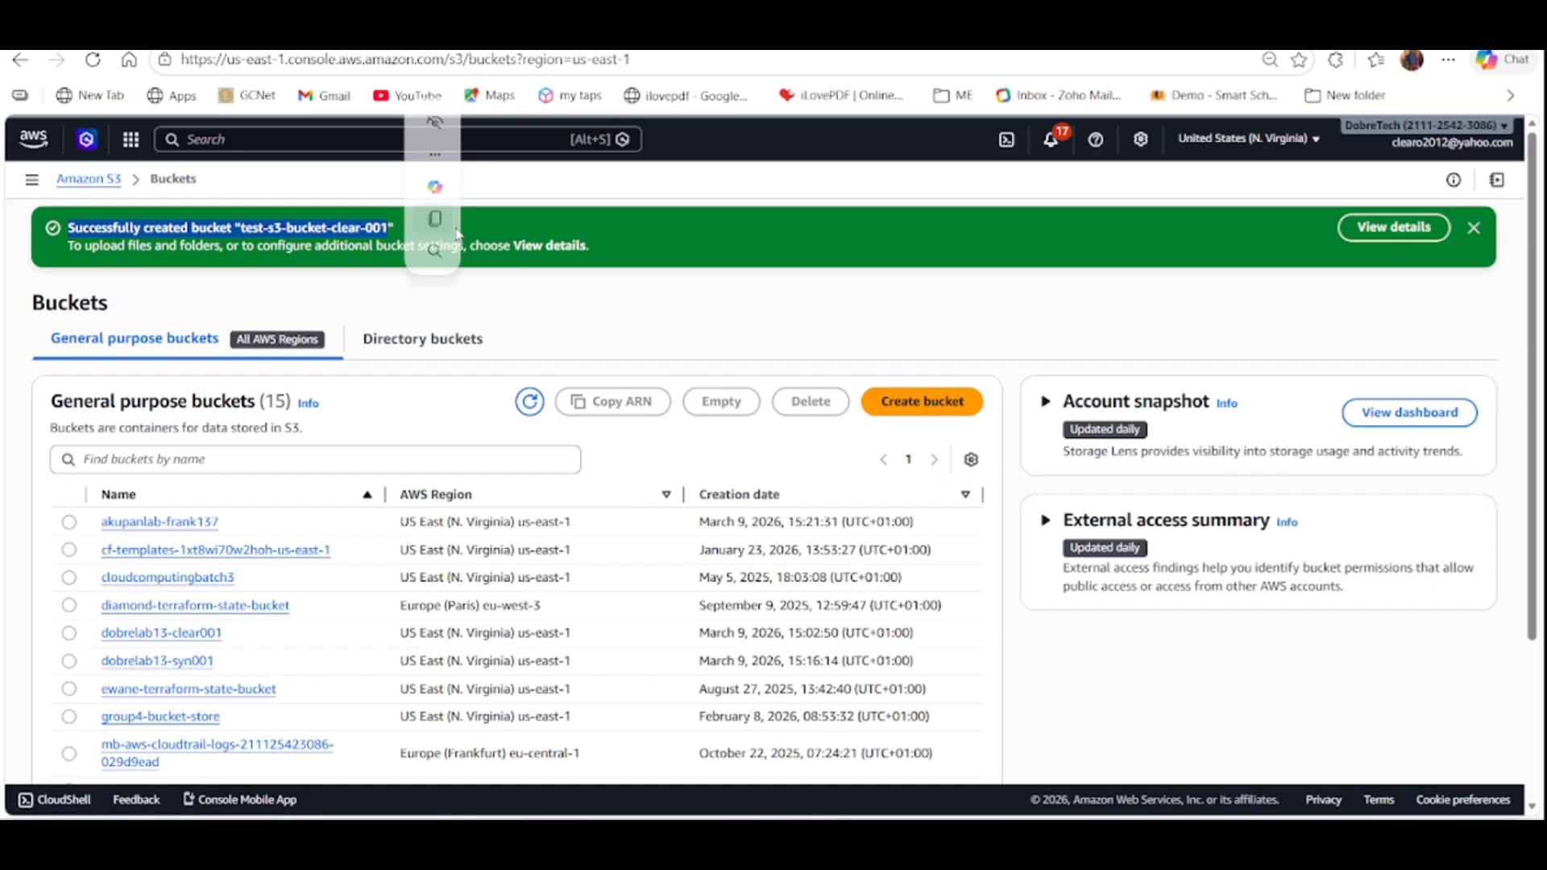
pyautogui.click(1378, 229)
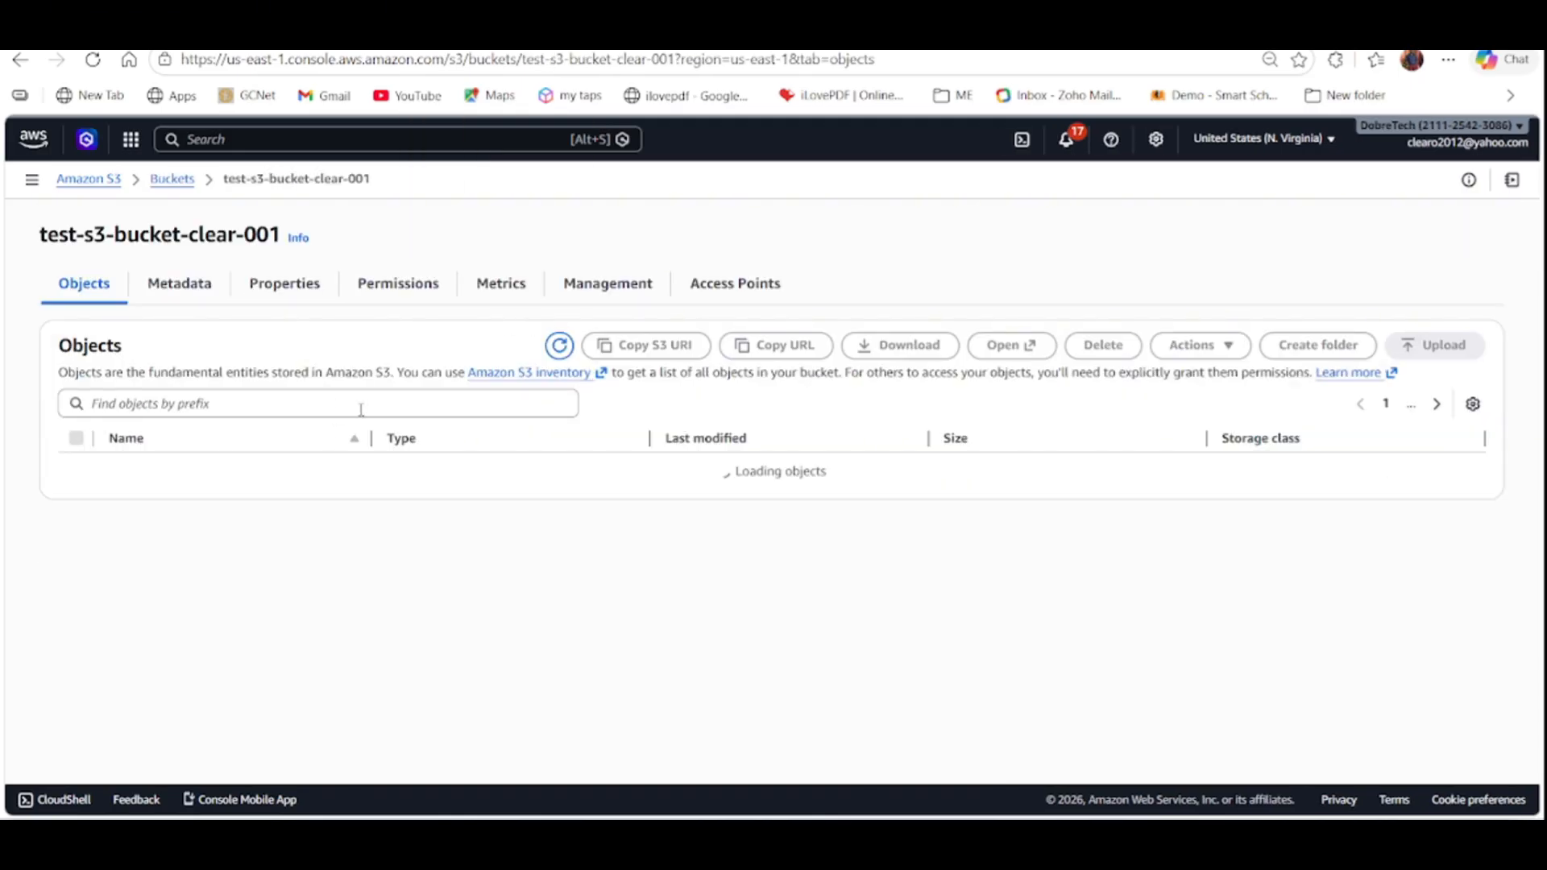
pyautogui.moveTo(48, 235); pyautogui.dragTo(256, 236)
pyautogui.click(198, 302)
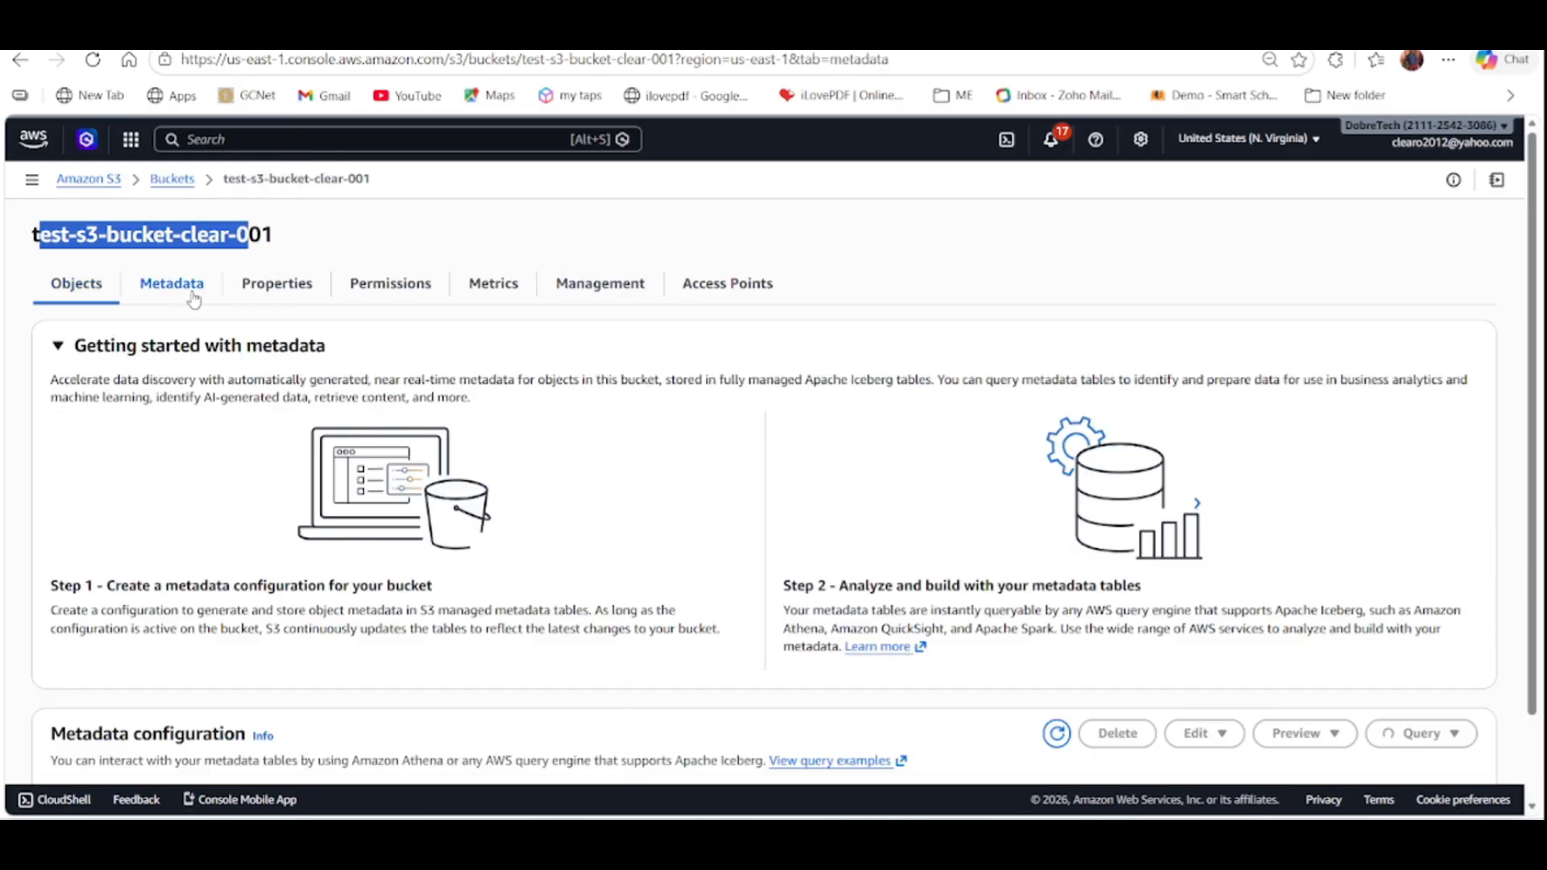
pyautogui.click(270, 292)
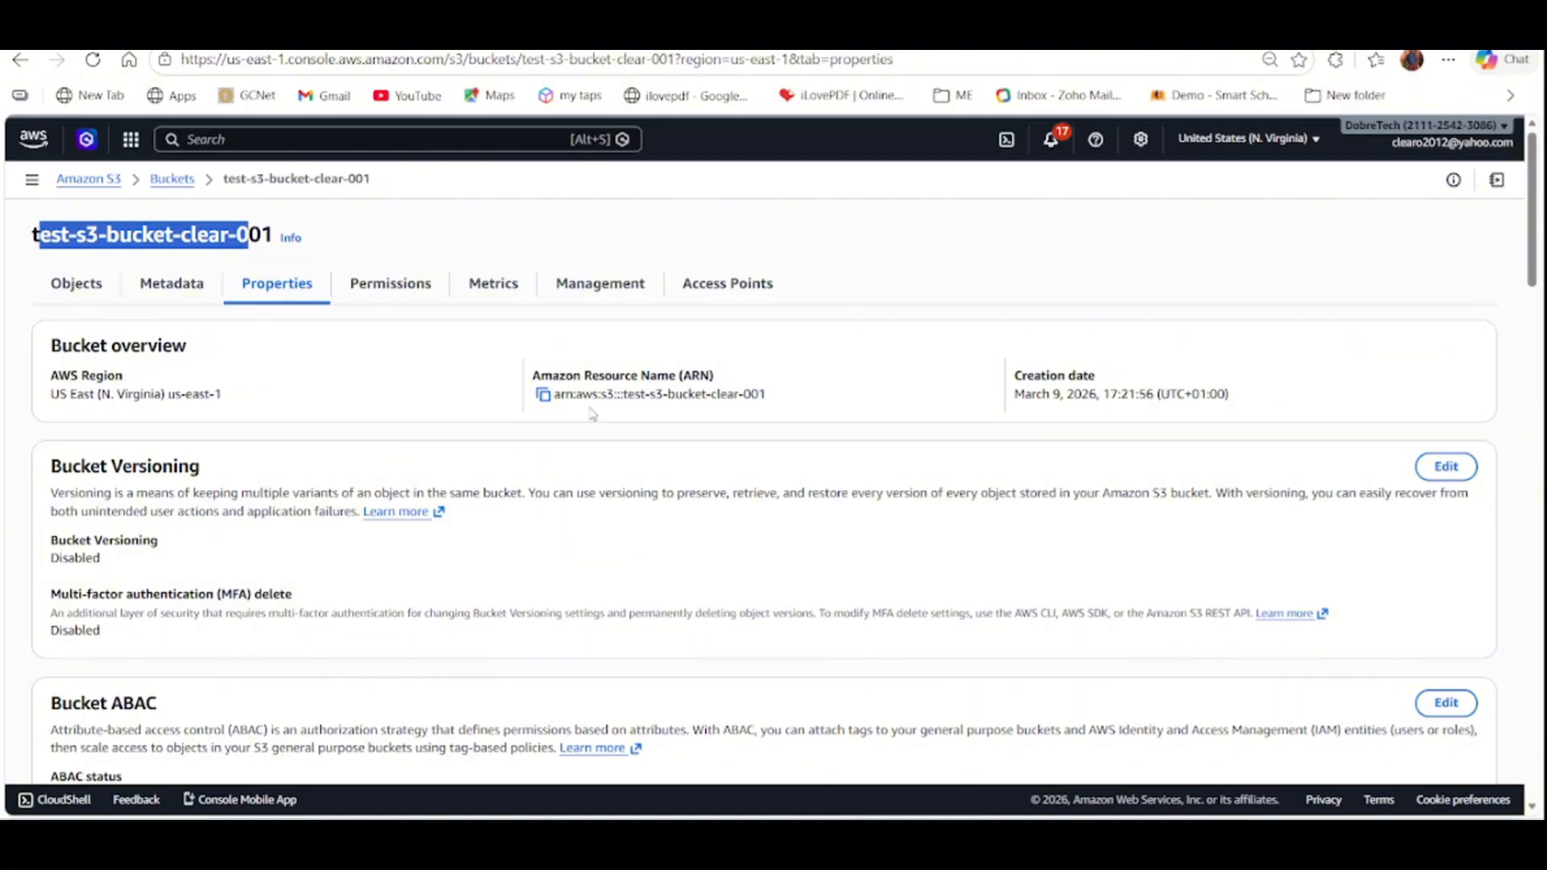
# Examine the bucket overview and versioning settings and return to the bucket list.
pyautogui.moveTo(722, 380); pyautogui.dragTo(519, 374)
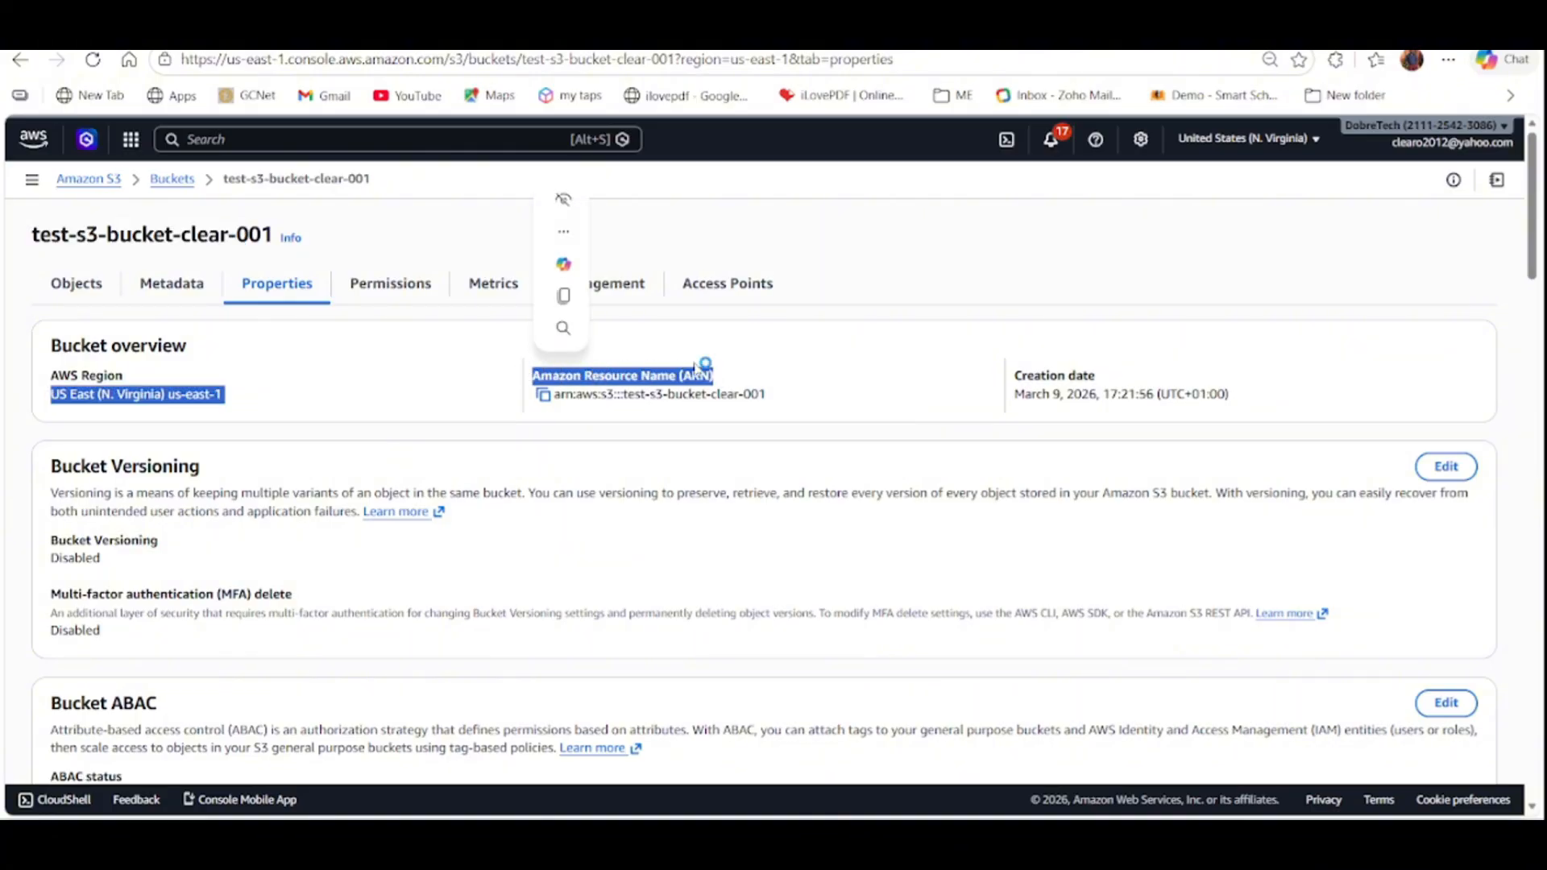
pyautogui.click(126, 396)
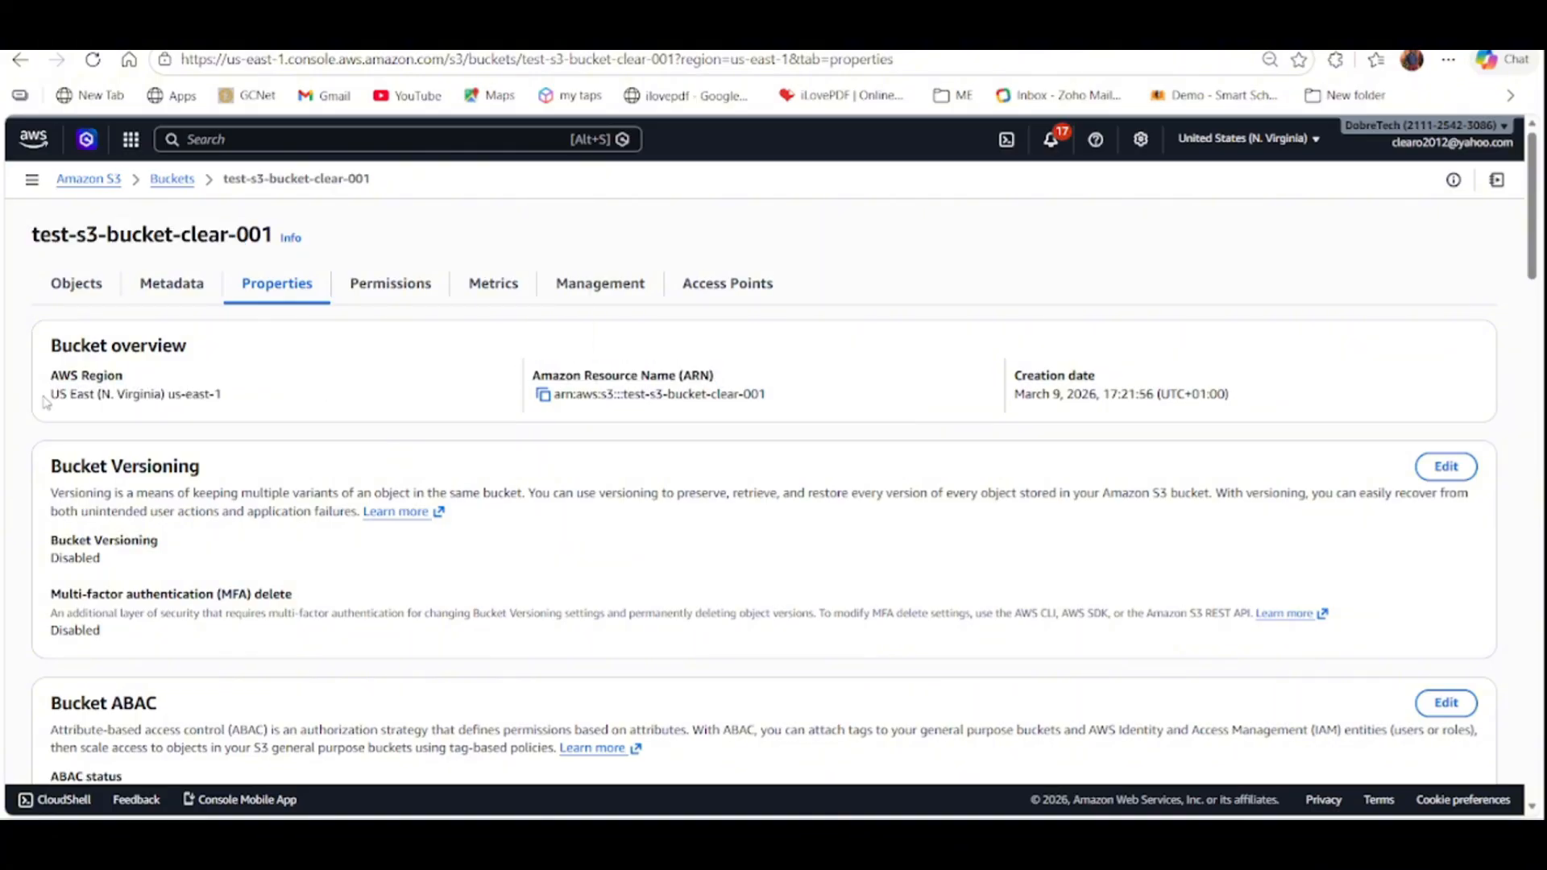
pyautogui.moveTo(50, 396); pyautogui.dragTo(218, 402)
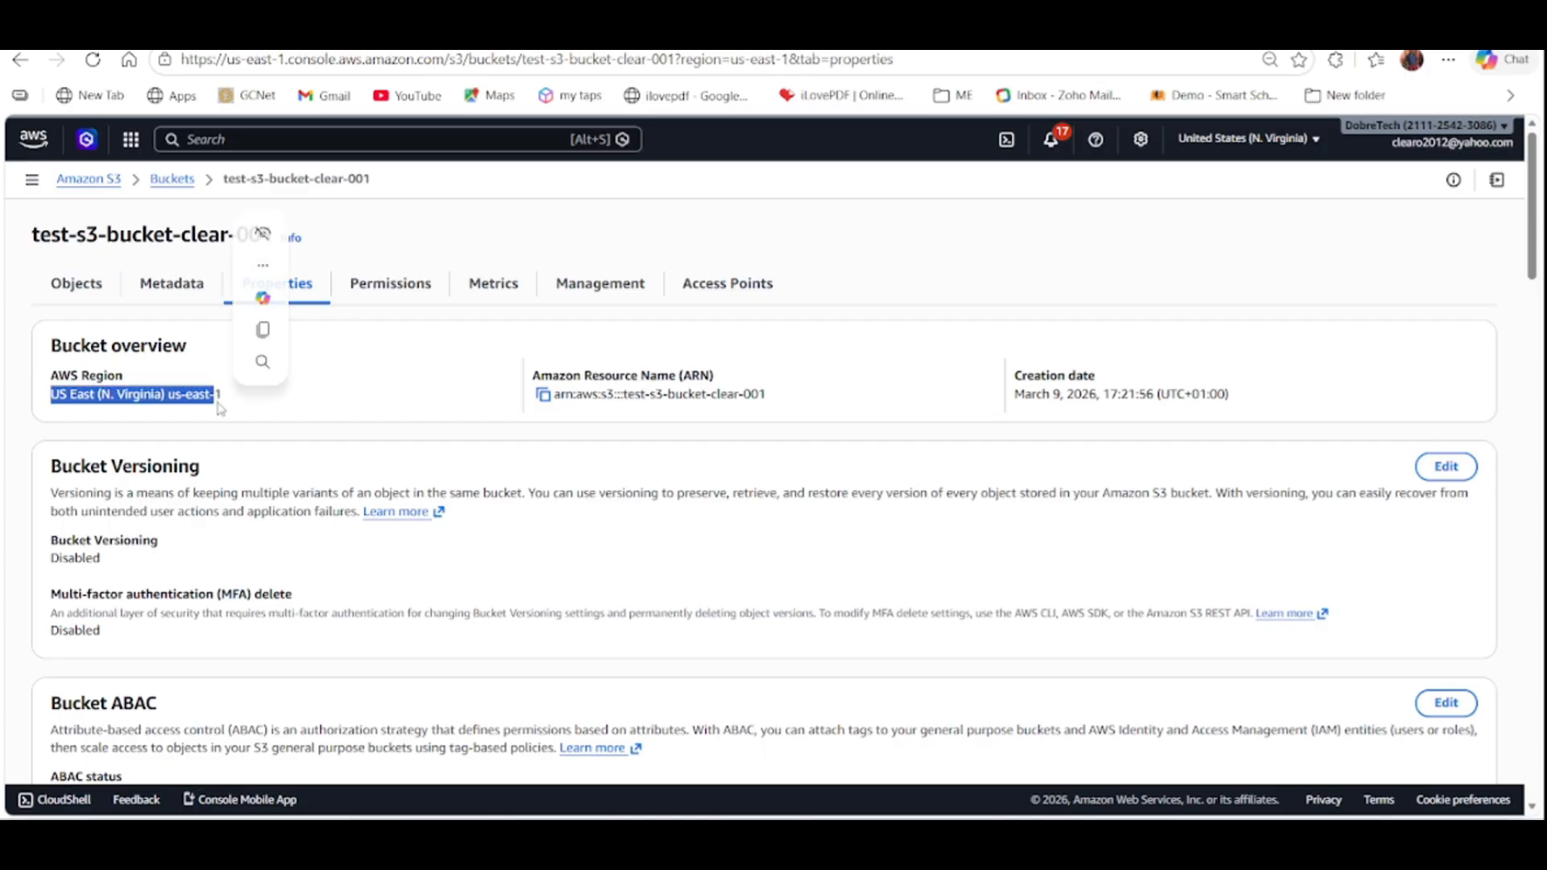
pyautogui.click(358, 393)
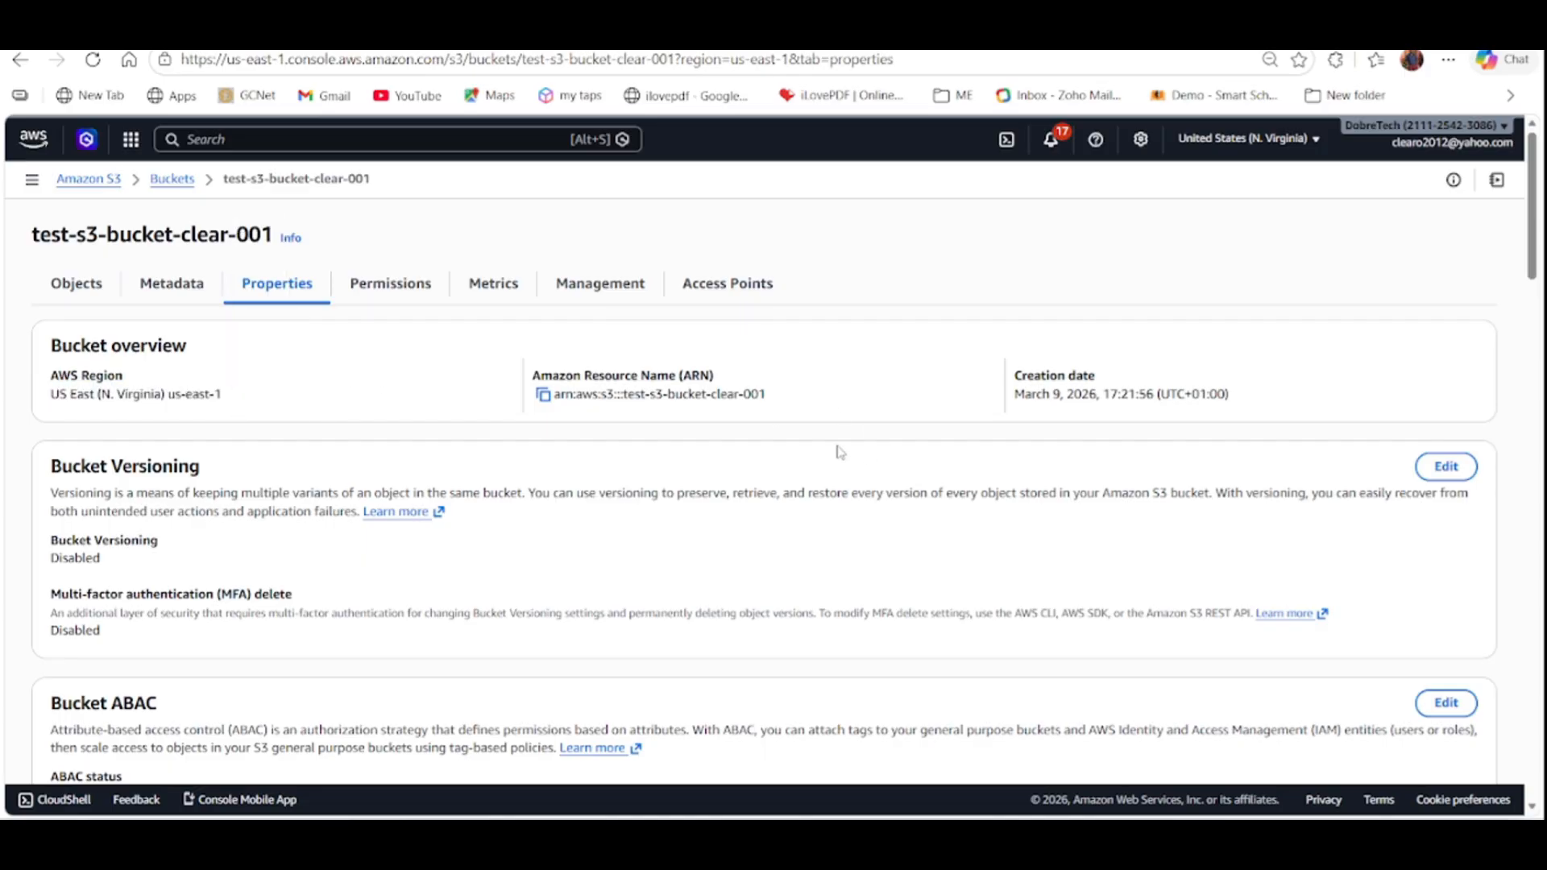
pyautogui.scroll(-1, 667, 487)
pyautogui.scroll(-1, 668, 487)
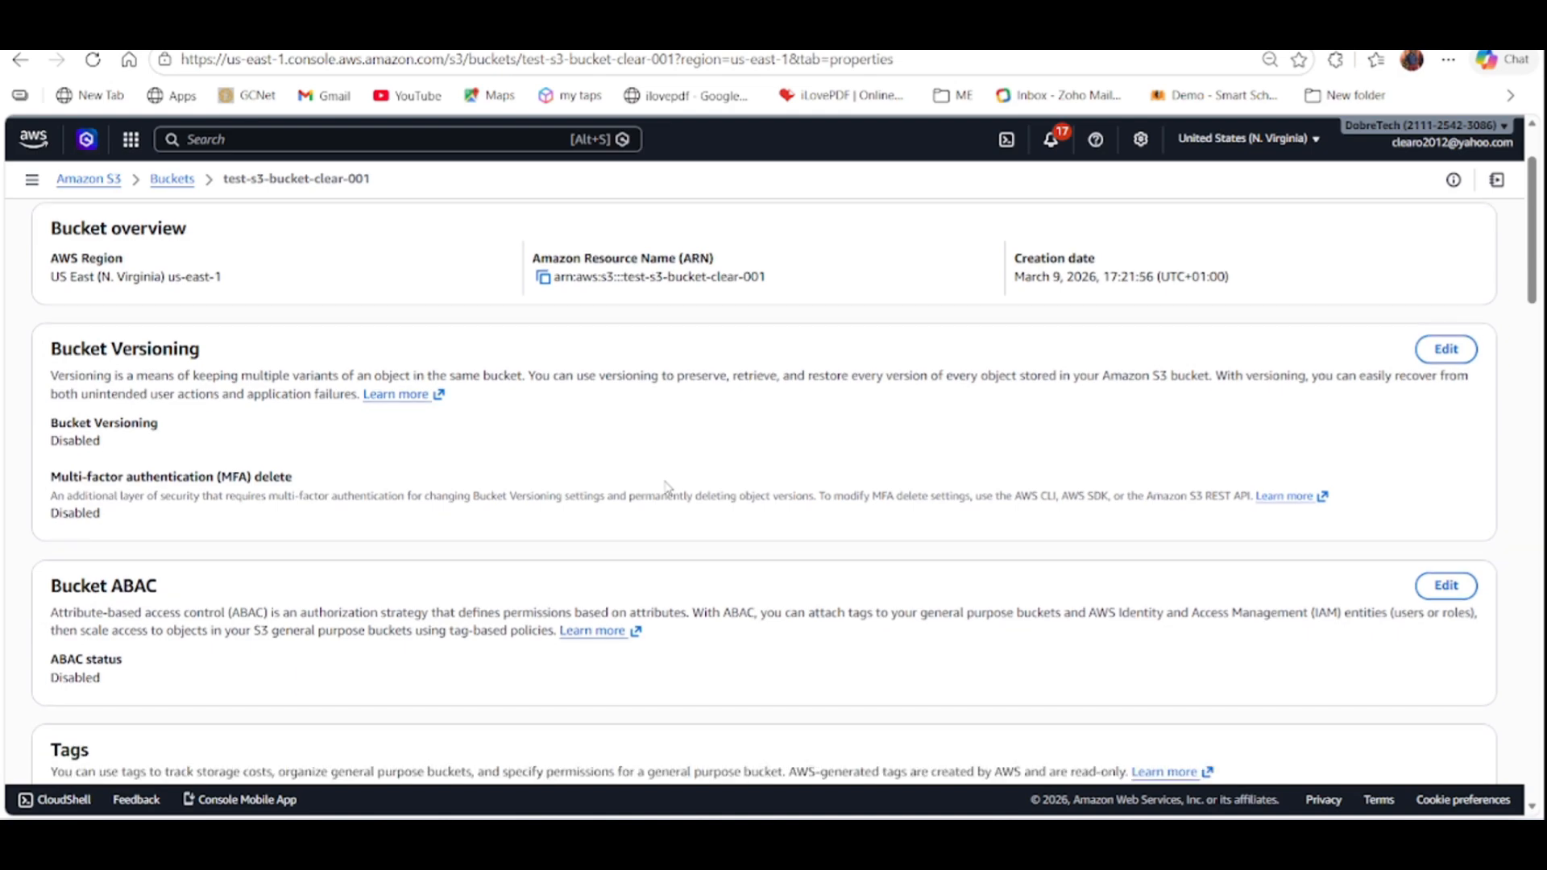
pyautogui.scroll(2, 667, 487)
pyautogui.click(173, 181)
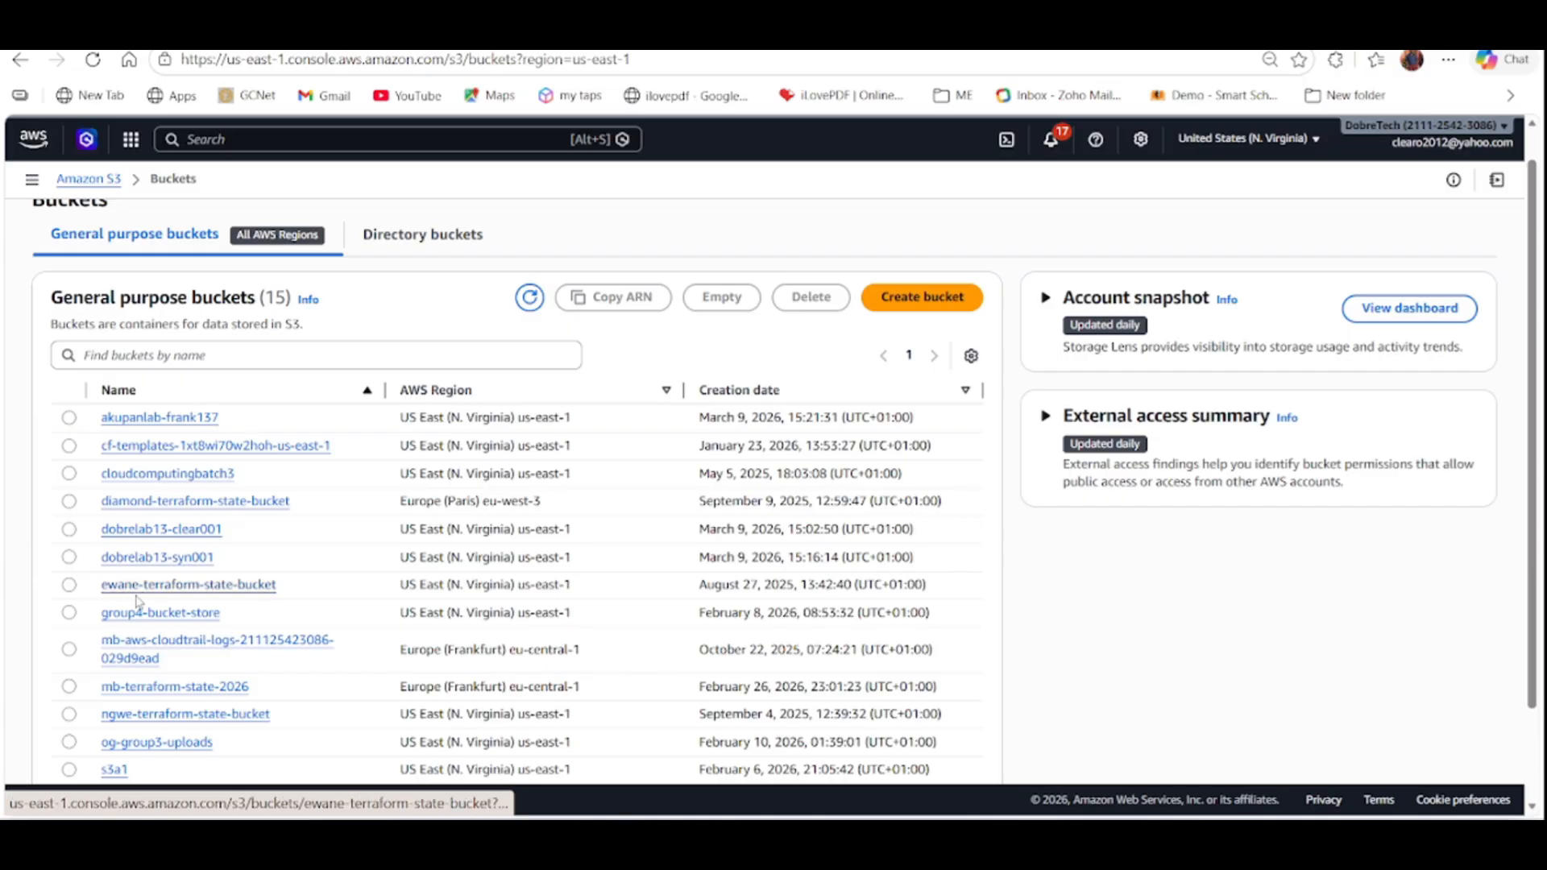
# Find test-s3-bucket-clear-001 in the general purpose bucket list and open it.
pyautogui.scroll(-2, 137, 755)
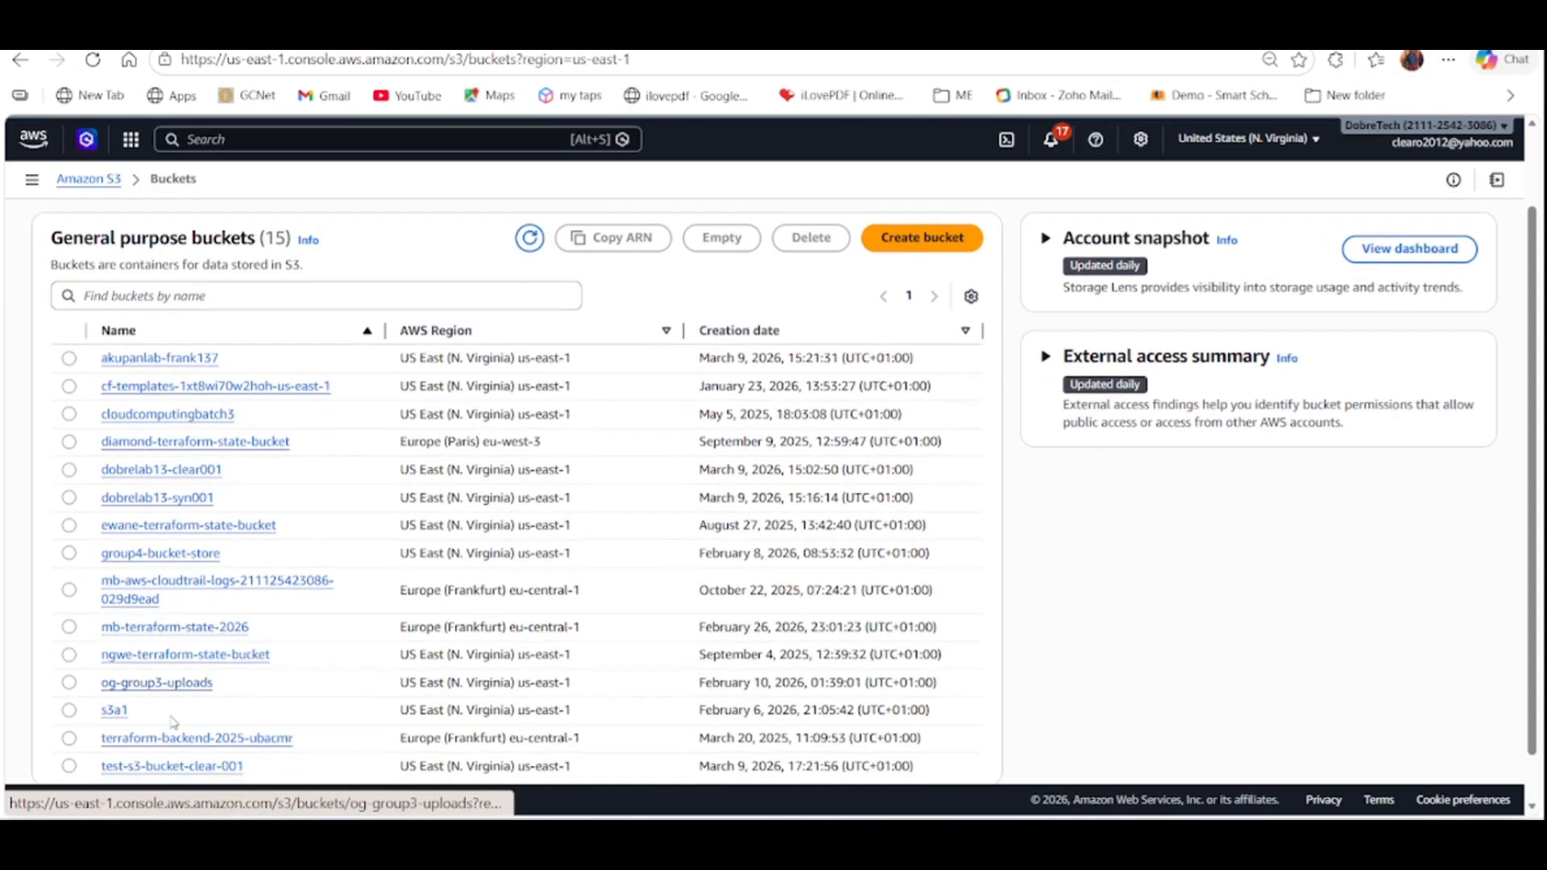
pyautogui.scroll(3, 172, 721)
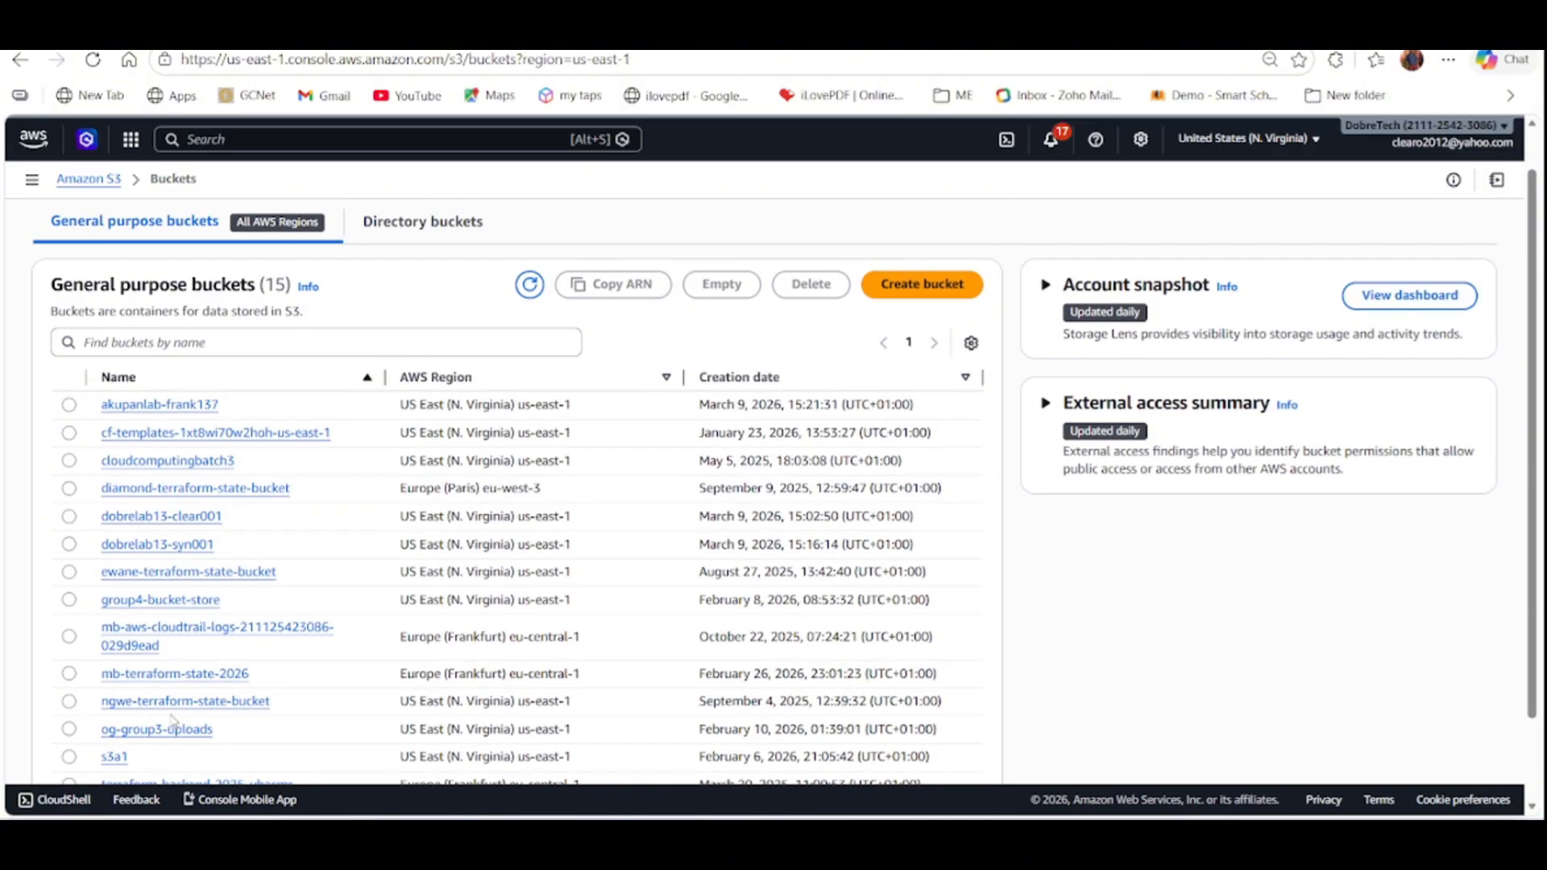
pyautogui.scroll(-2, 171, 721)
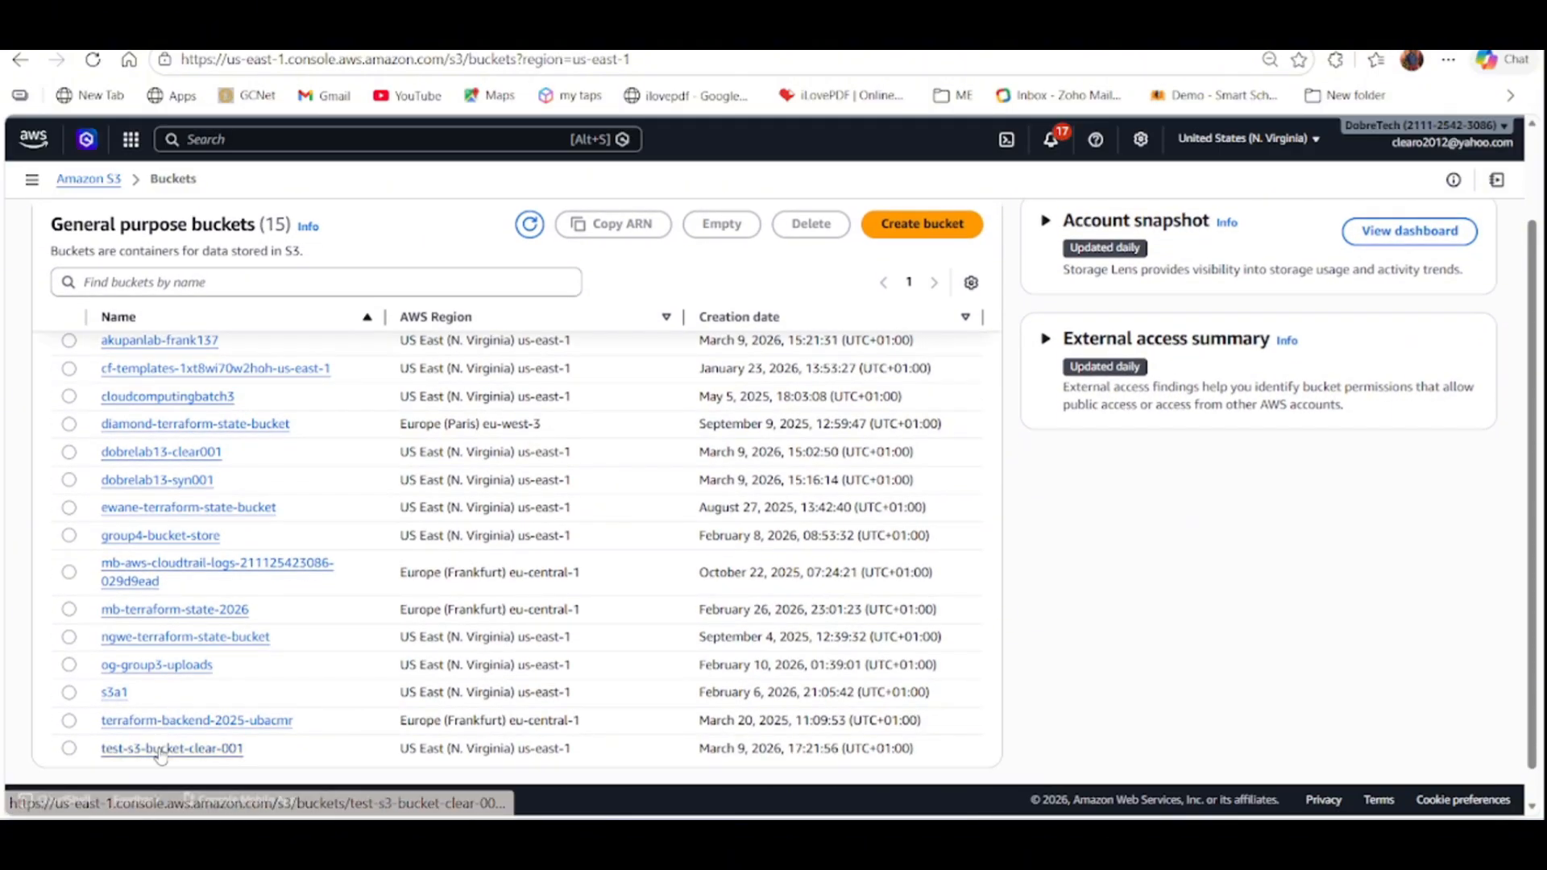
pyautogui.click(160, 749)
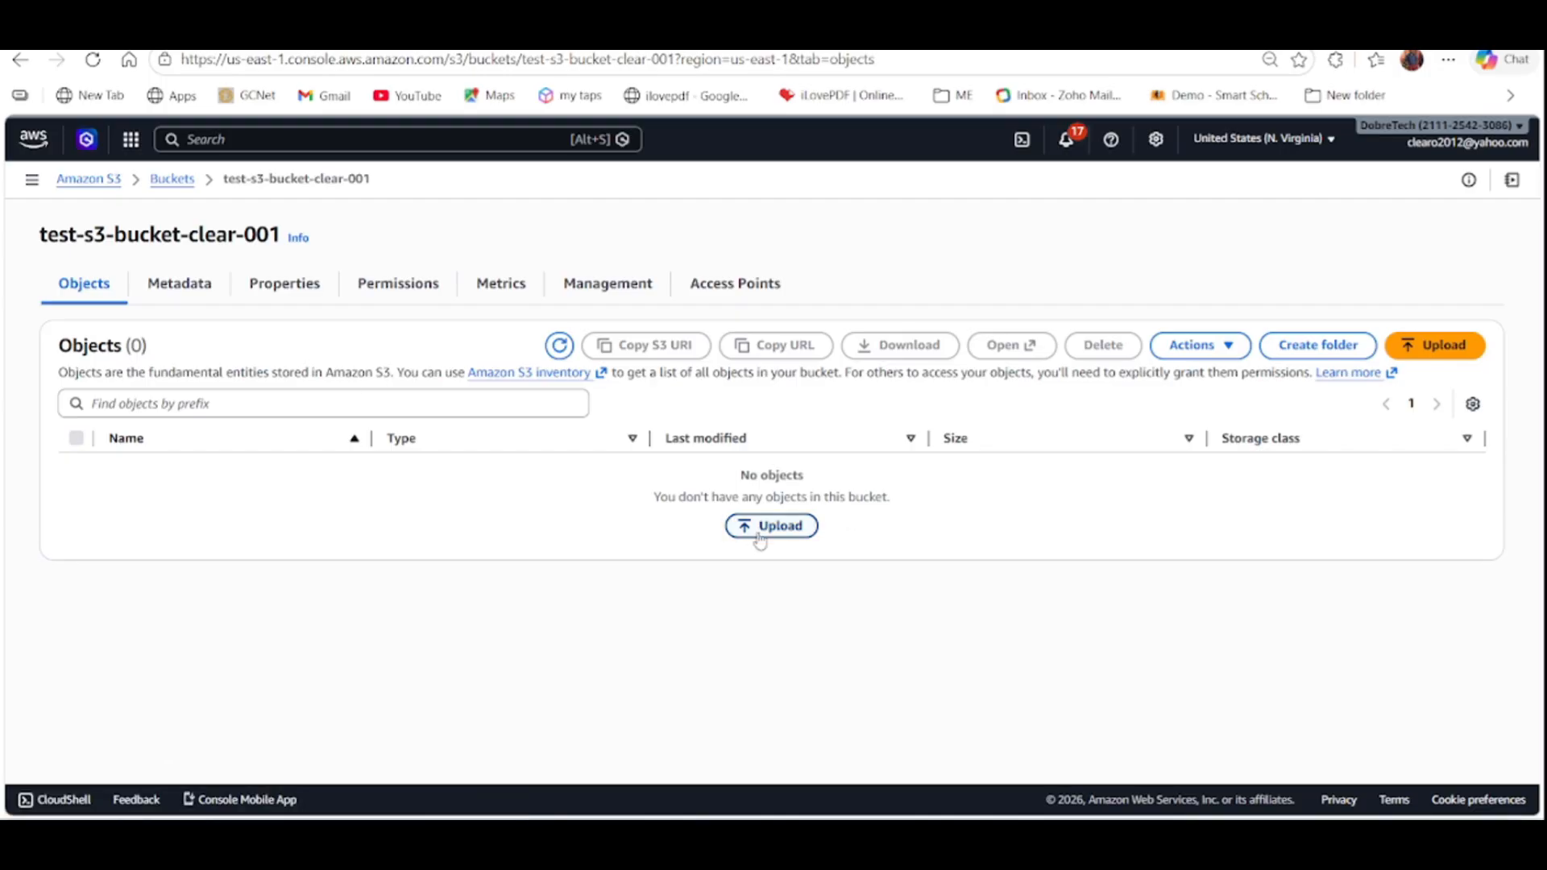